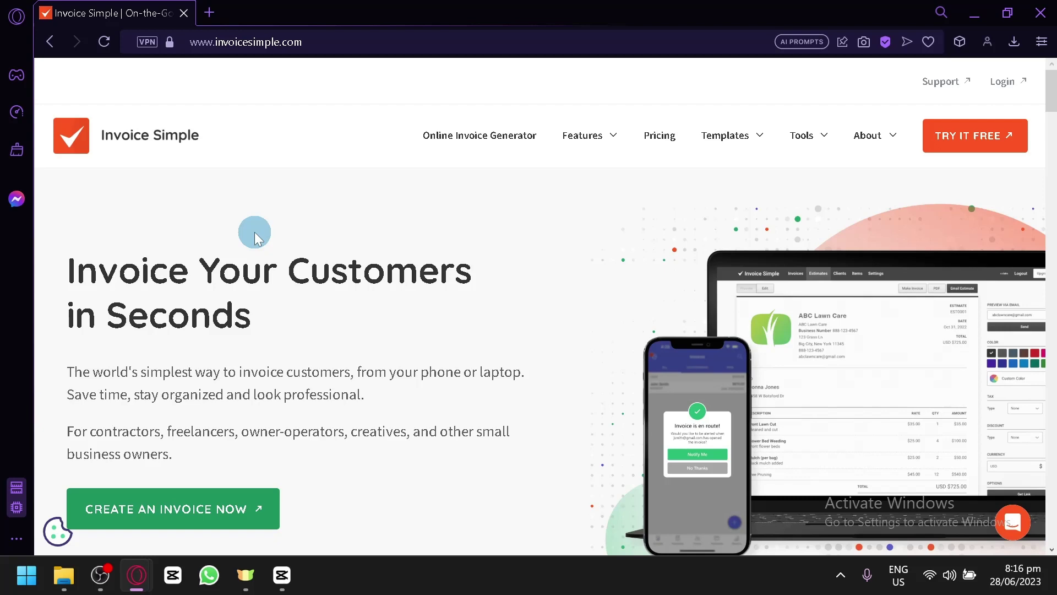
# - Scroll through the Invoice Simple 'Invoice Your Customers in Seconds' homepage to find TRY IT FREE
pyautogui.scroll(-2, 380, 282)
pyautogui.scroll(2, 372, 278)
pyautogui.moveTo(596, 137)
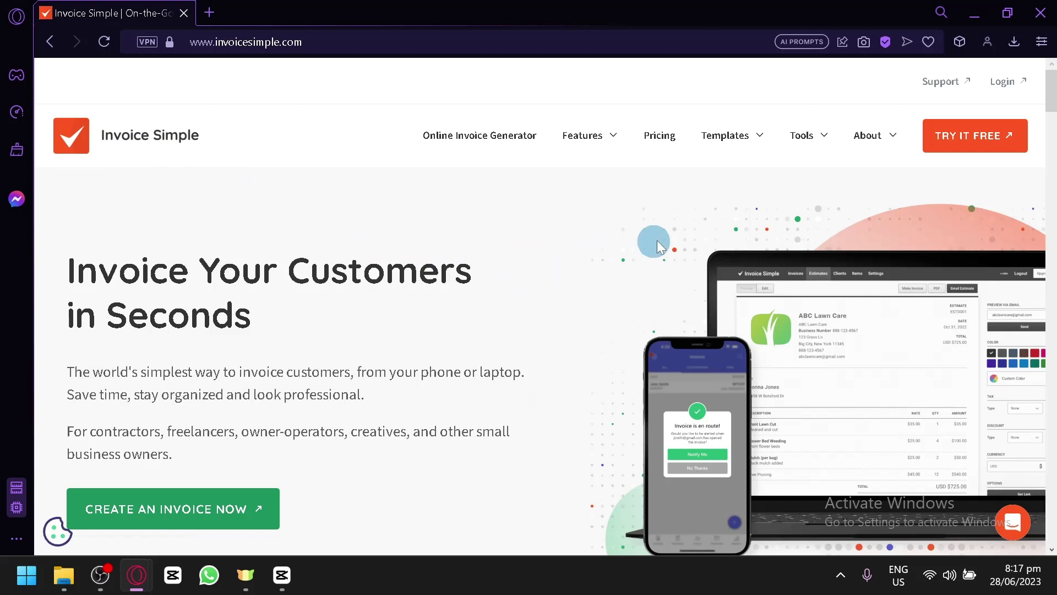
# - Launch the free invoice generator, choose Others as the industry, and accept the welcome prompt
pyautogui.click(1000, 142)
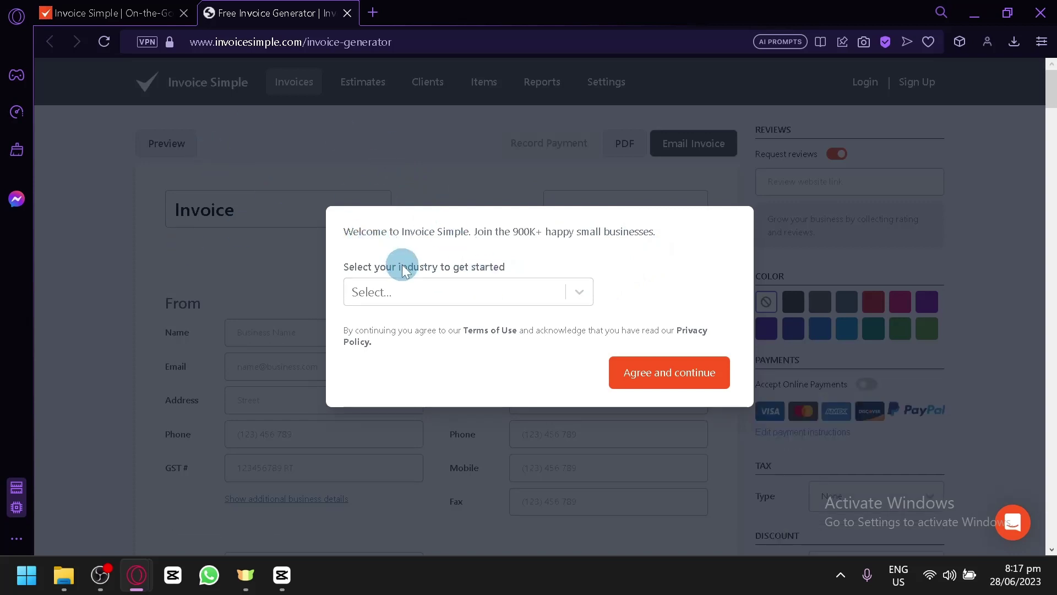
pyautogui.click(424, 296)
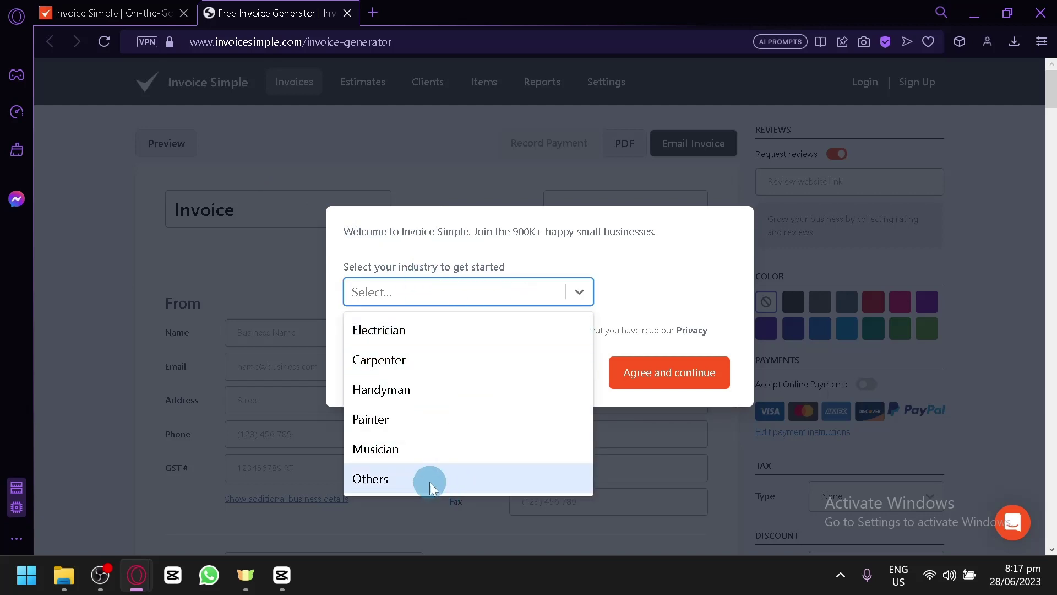
pyautogui.click(374, 488)
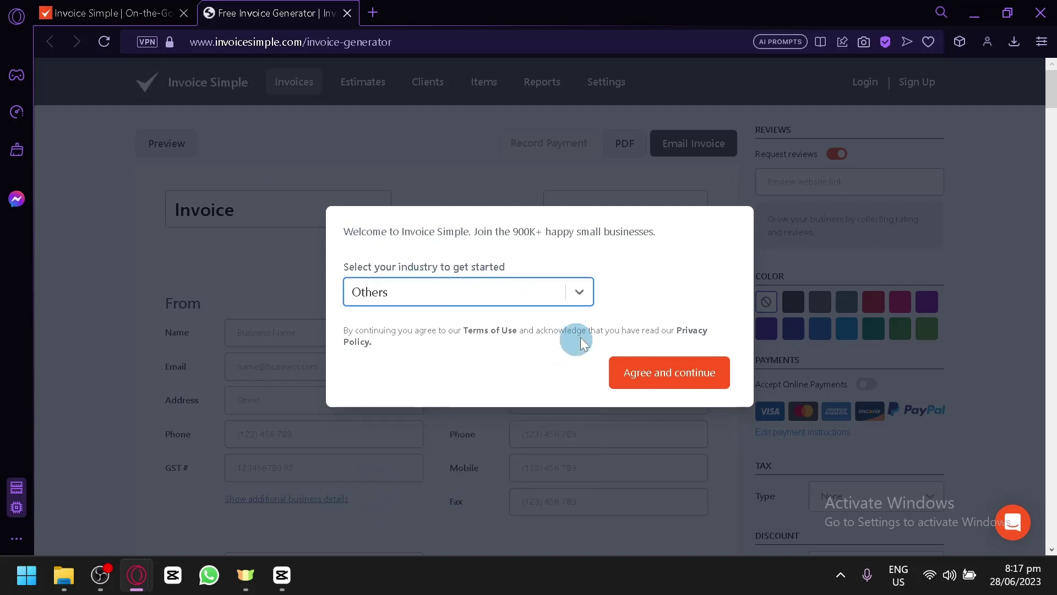
pyautogui.click(646, 376)
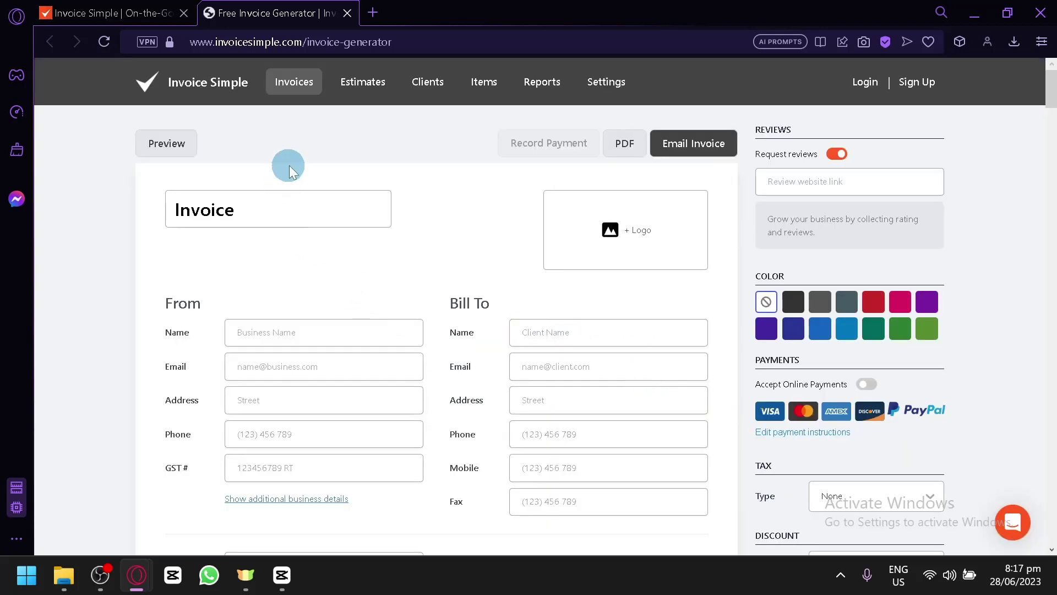
# - Replace the 'Invoice' title with 'Tshirt design commision', leaving the sender name blank
pyautogui.scroll(-8, 384, 244)
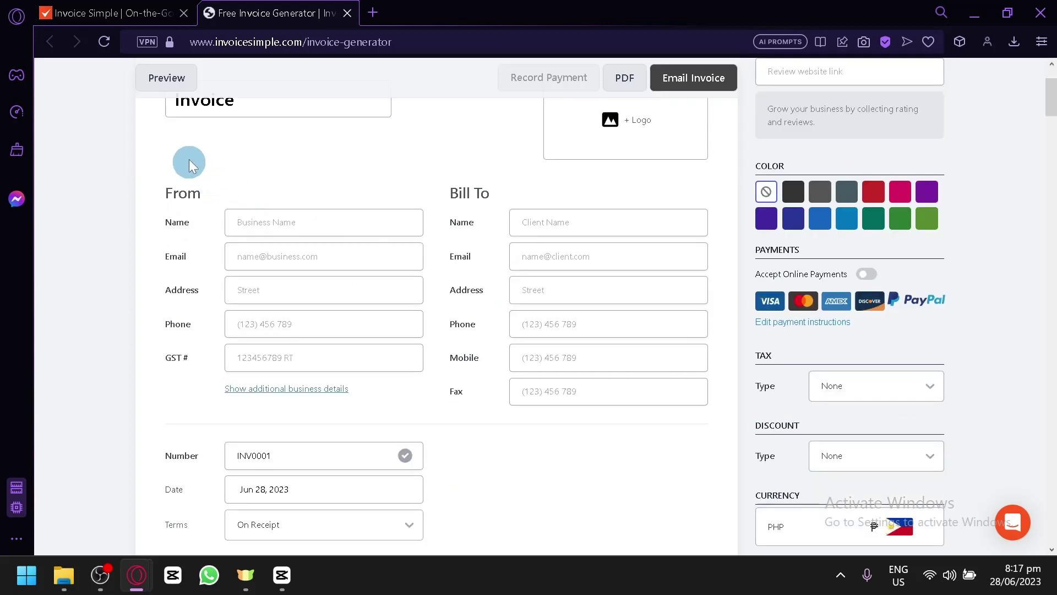
pyautogui.scroll(-5, 408, 231)
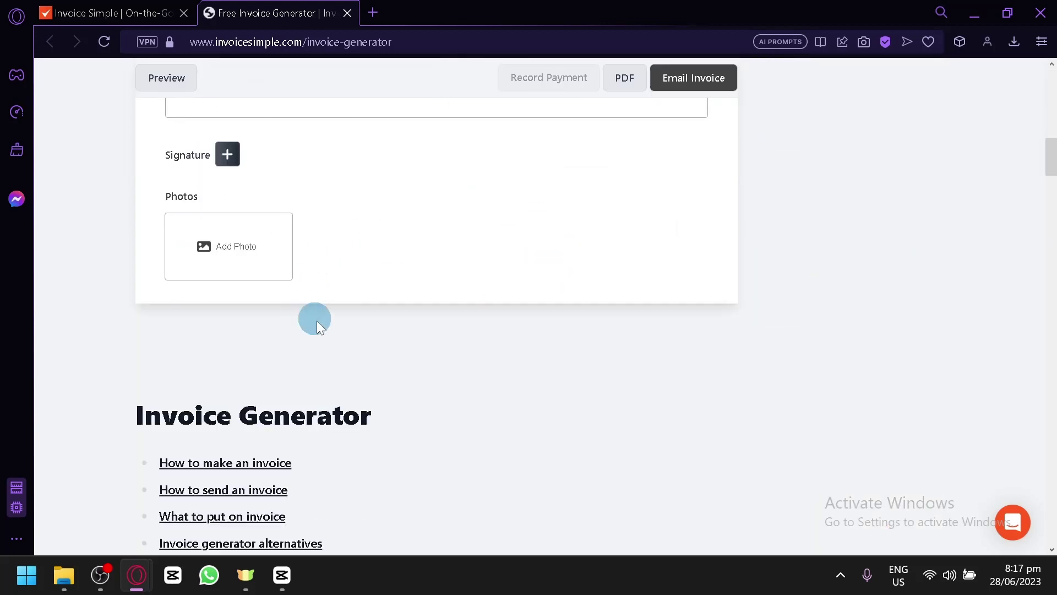
pyautogui.scroll(13, 491, 369)
pyautogui.click(223, 222)
pyautogui.moveTo(236, 212); pyautogui.dragTo(125, 219)
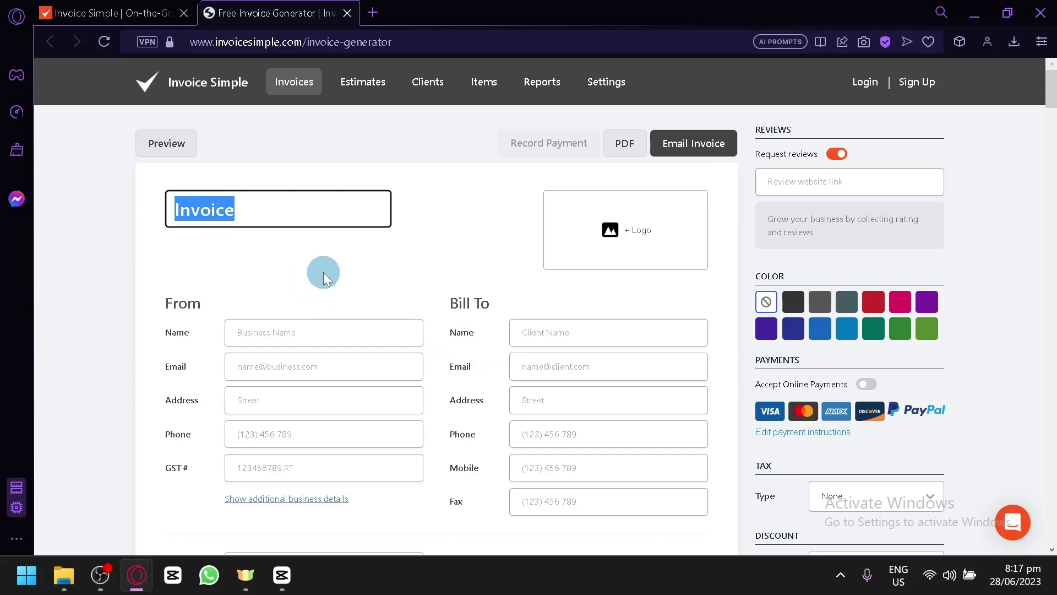
pyautogui.write('Tshir')
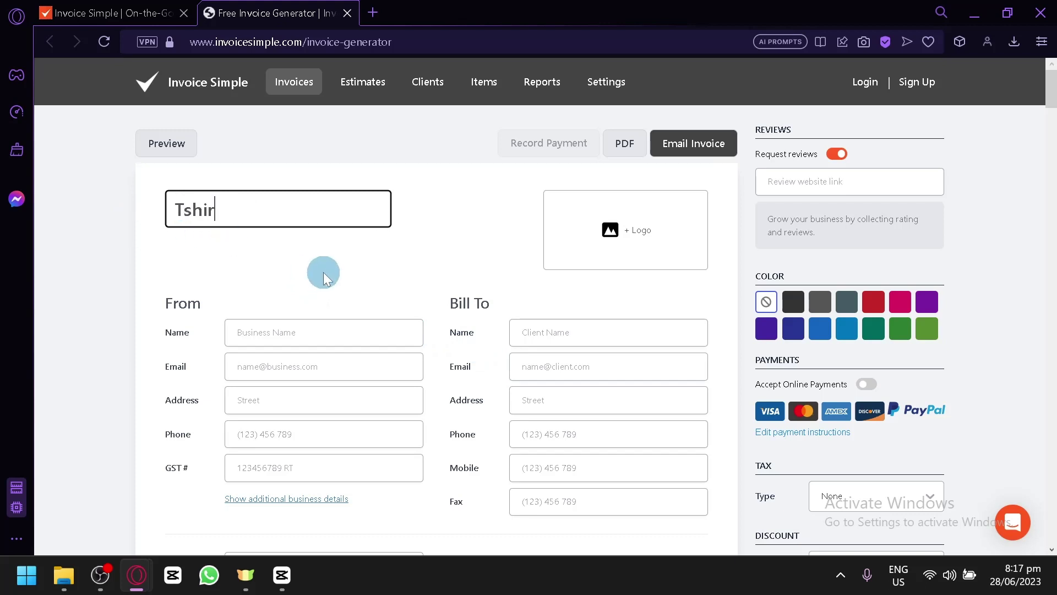
pyautogui.write('t design commision')
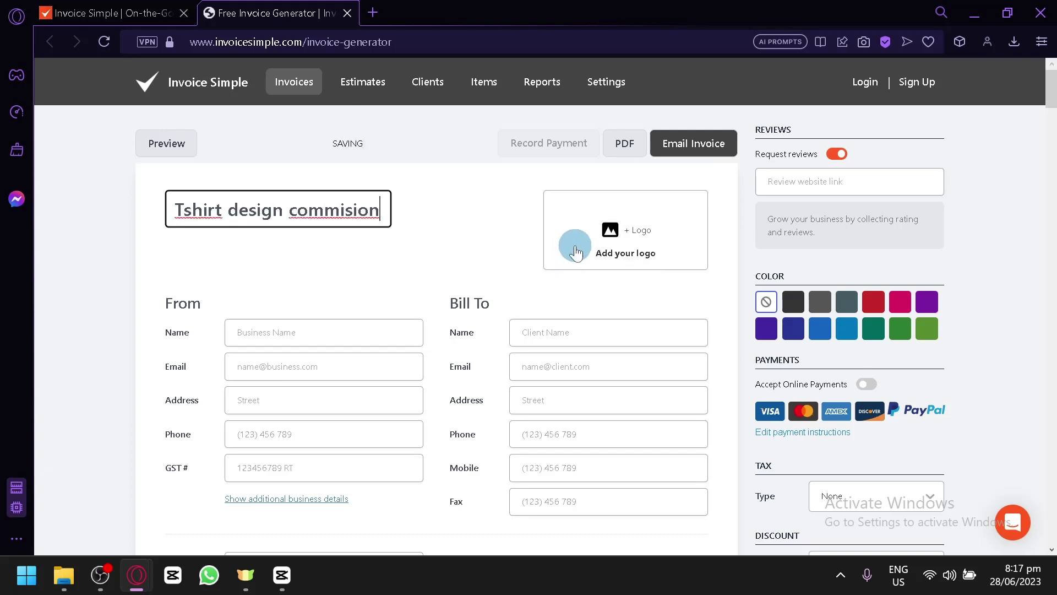
pyautogui.click(499, 231)
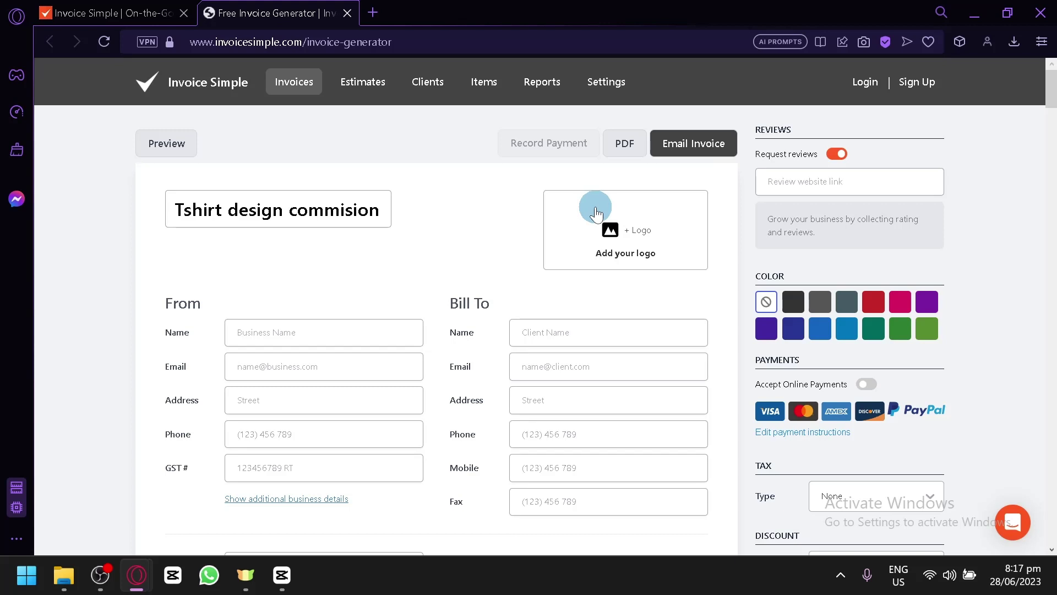
pyautogui.scroll(-2, 385, 264)
pyautogui.click(311, 225)
pyautogui.click(270, 196)
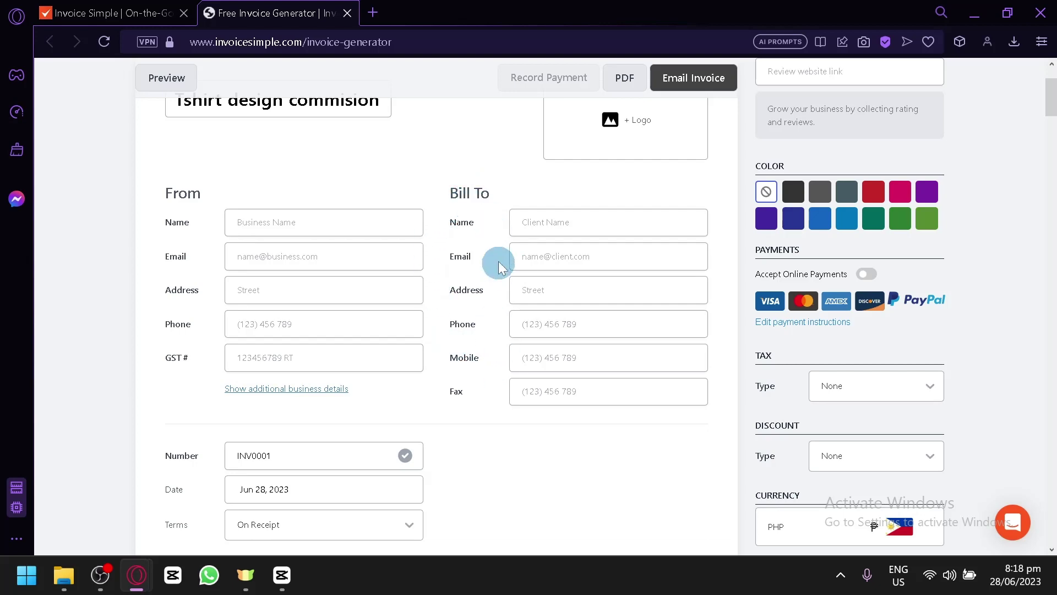
# - Enter the client's name and e-mail in the Bill To fields
pyautogui.scroll(2, 349, 217)
pyautogui.scroll(-4, 514, 245)
pyautogui.scroll(2, 495, 229)
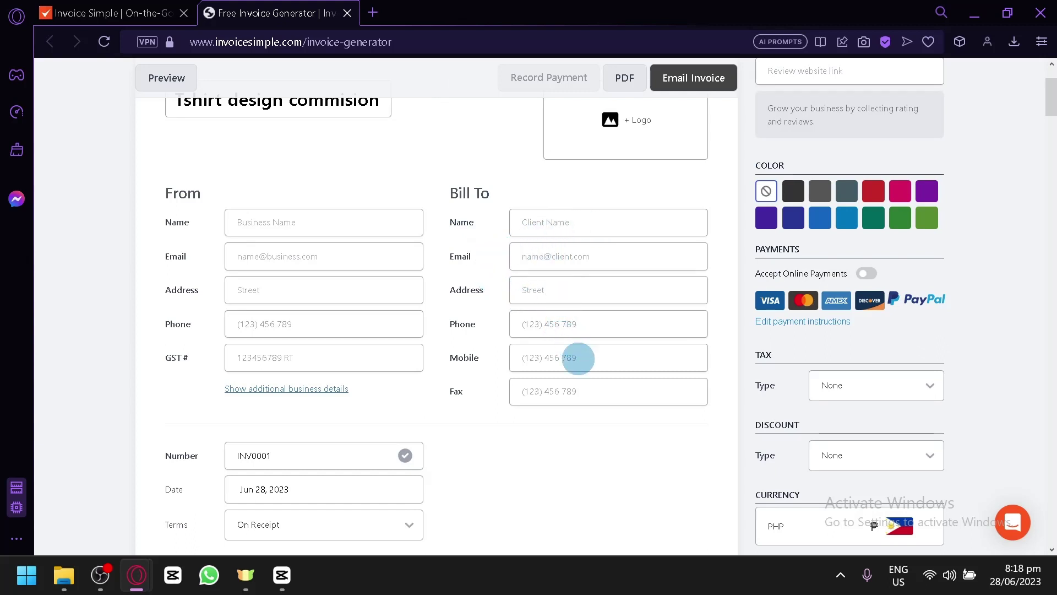
pyautogui.click(568, 224)
pyautogui.write('Ch')
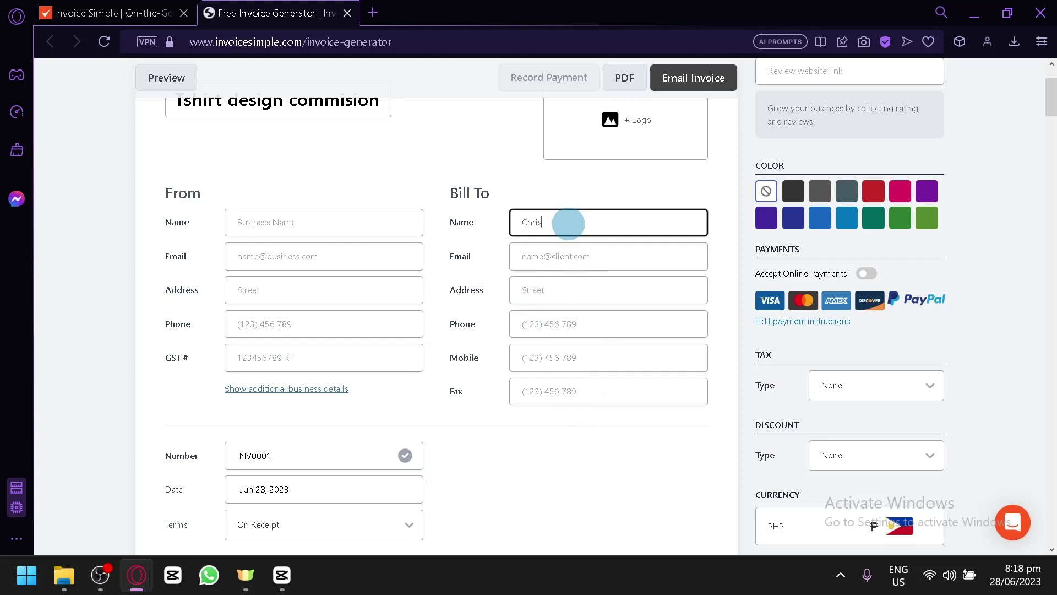
pyautogui.write('ris')
pyautogui.press('Tab')
pyautogui.write('c')
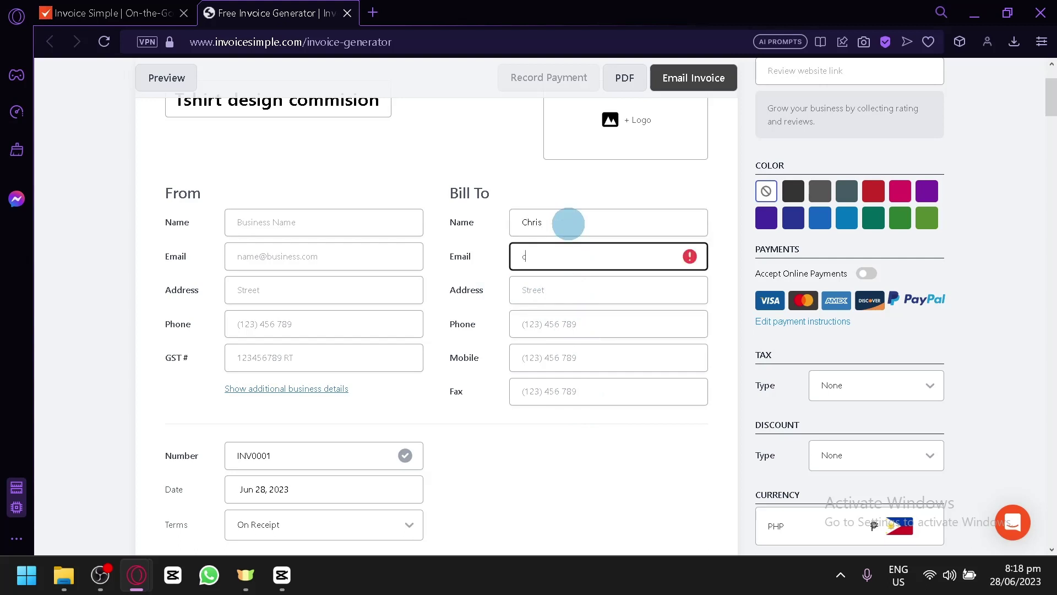
pyautogui.write('Hris.com')
# - Fill the From name with the saved autofill business name
pyautogui.click(293, 220)
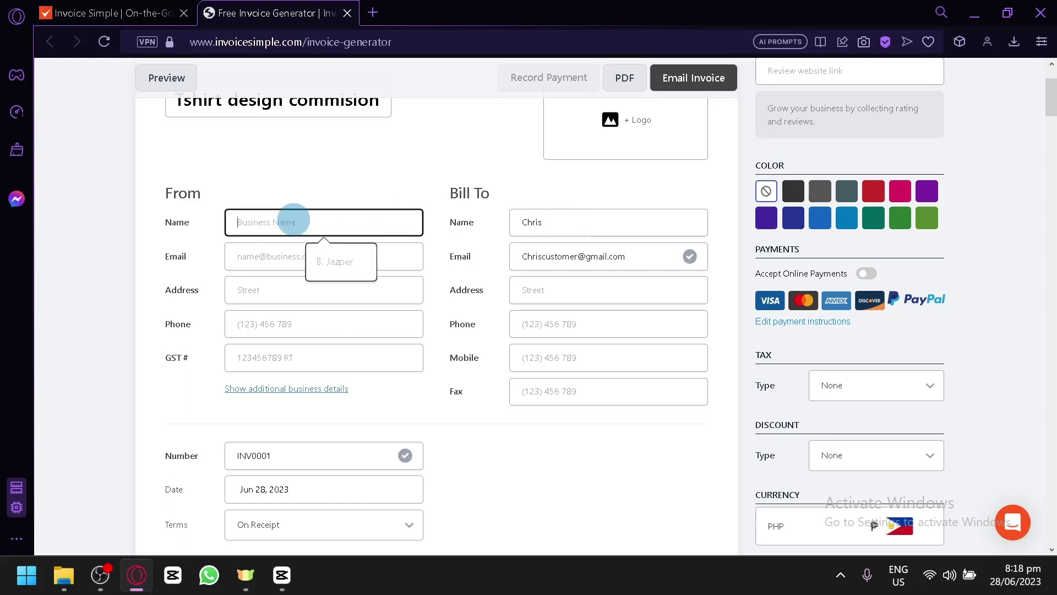
pyautogui.click(333, 259)
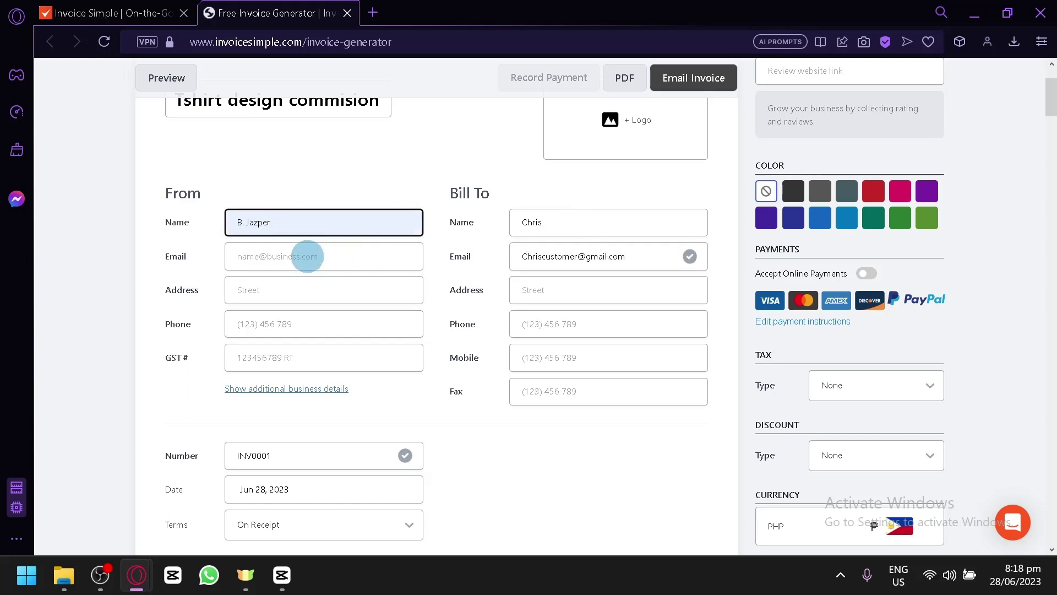
pyautogui.click(343, 127)
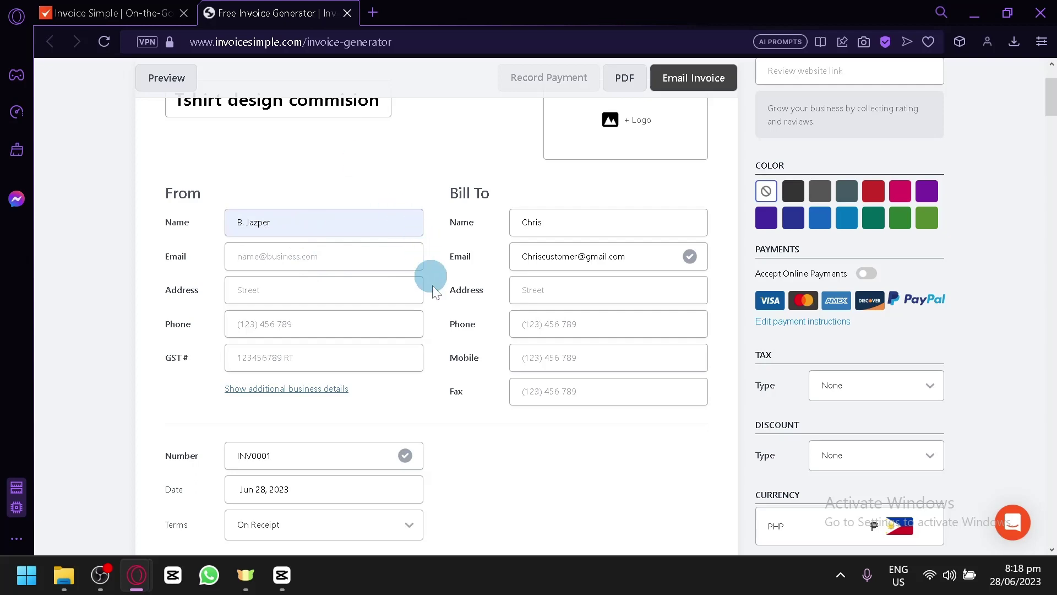
pyautogui.scroll(2, 527, 385)
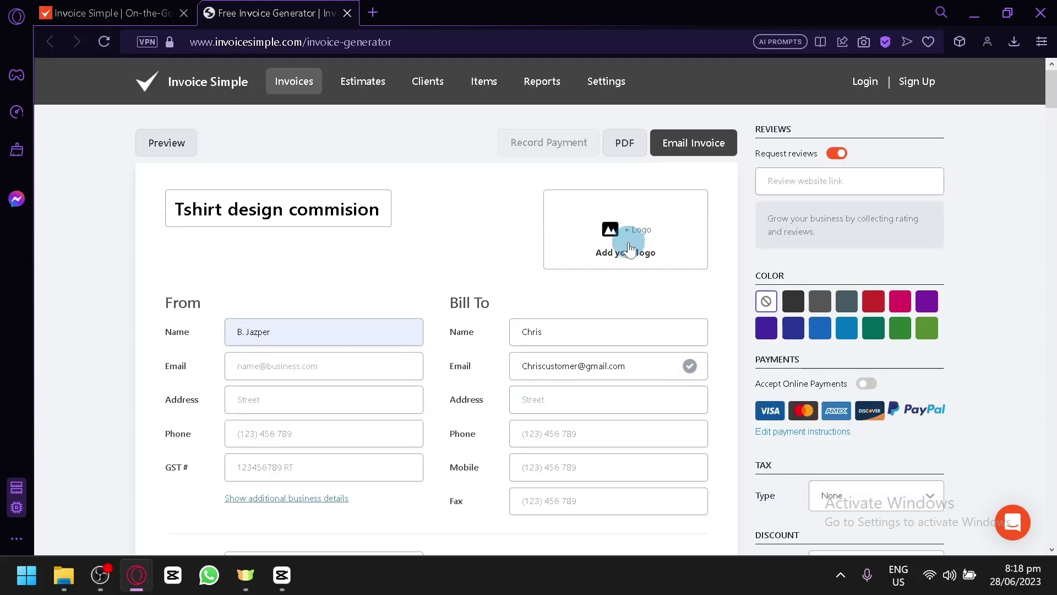
# - Check the payment terms list and keep On Receipt
pyautogui.scroll(-6, 554, 255)
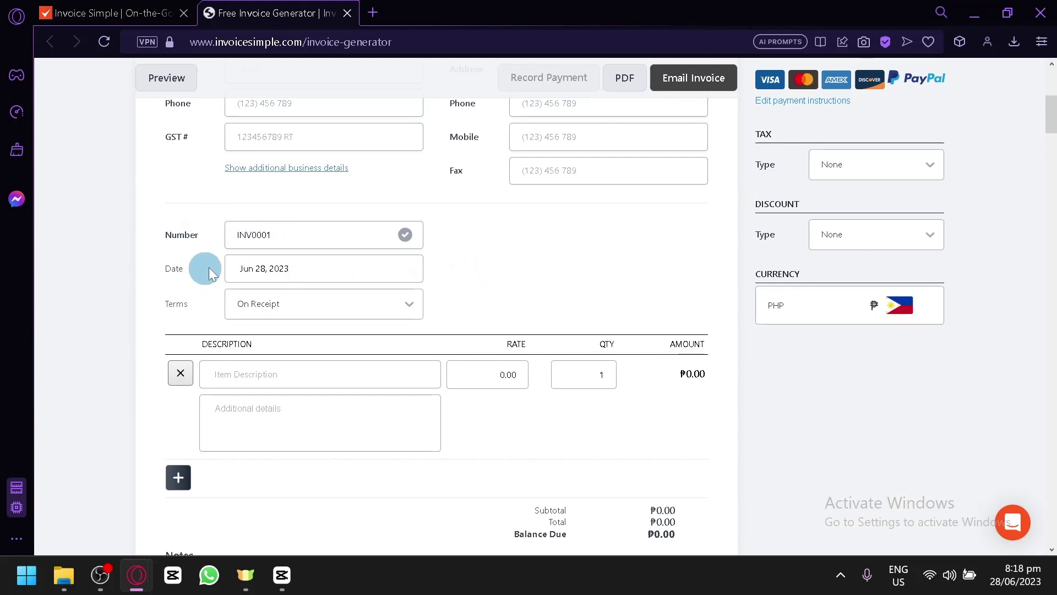
pyautogui.click(325, 310)
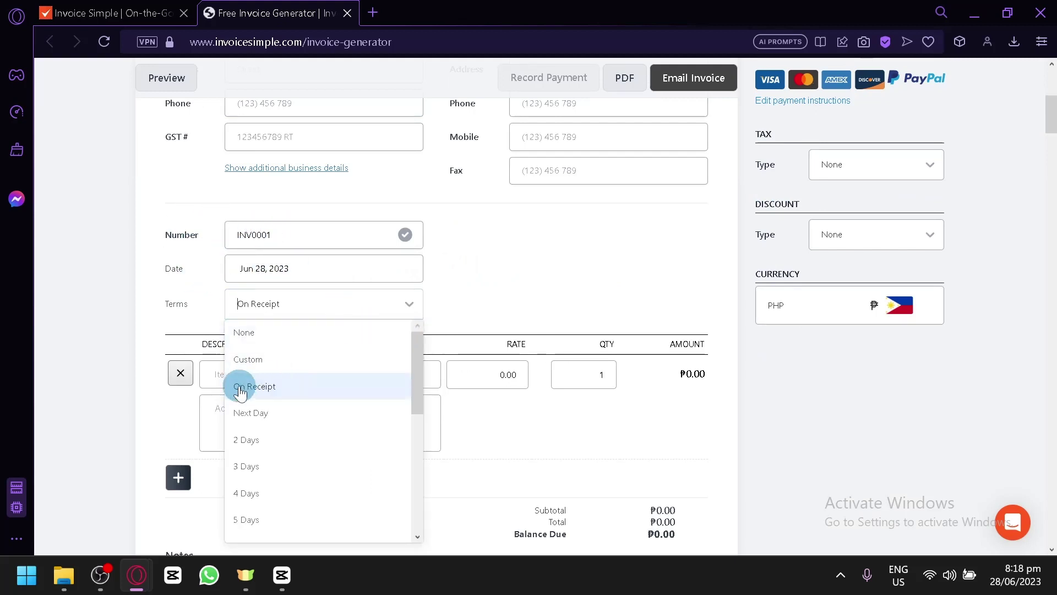
pyautogui.scroll(-7, 269, 452)
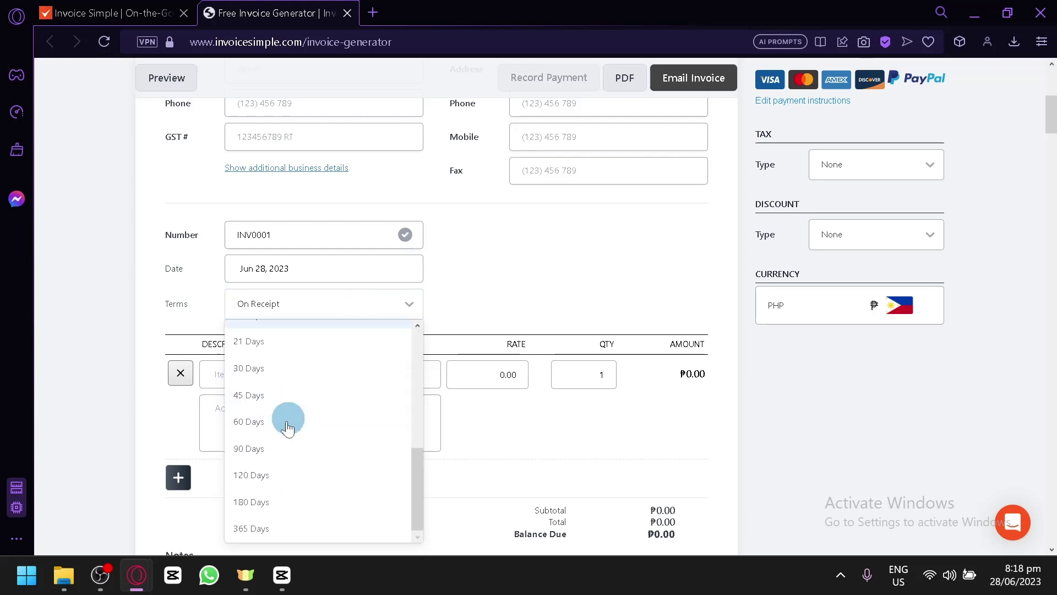
pyautogui.click(526, 239)
pyautogui.scroll(-2, 468, 264)
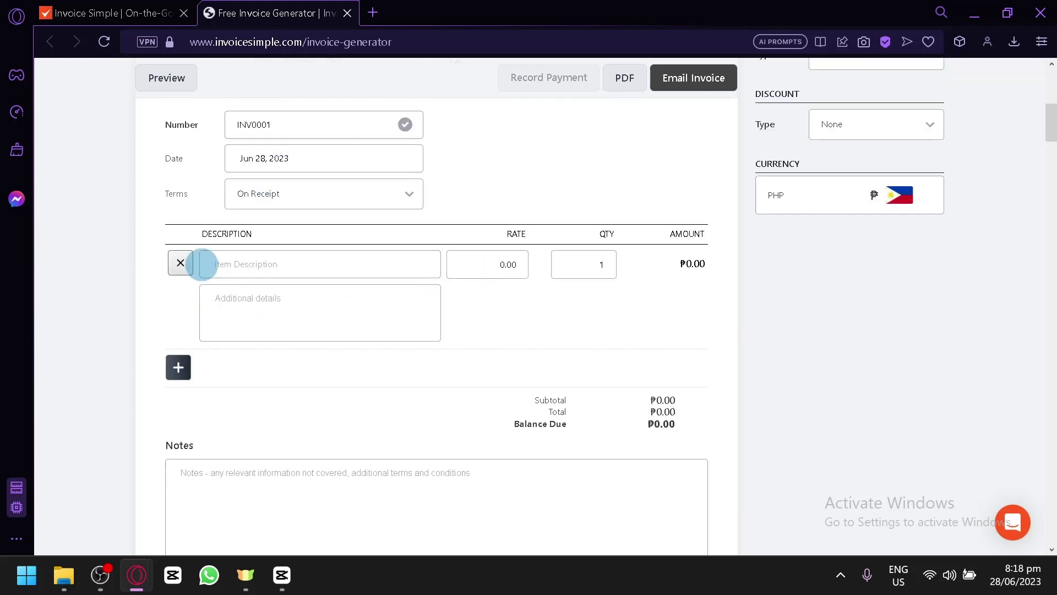
# - Enter the first line item 'T-Shirt design' at rate 1000 with quantity 2
pyautogui.click(229, 264)
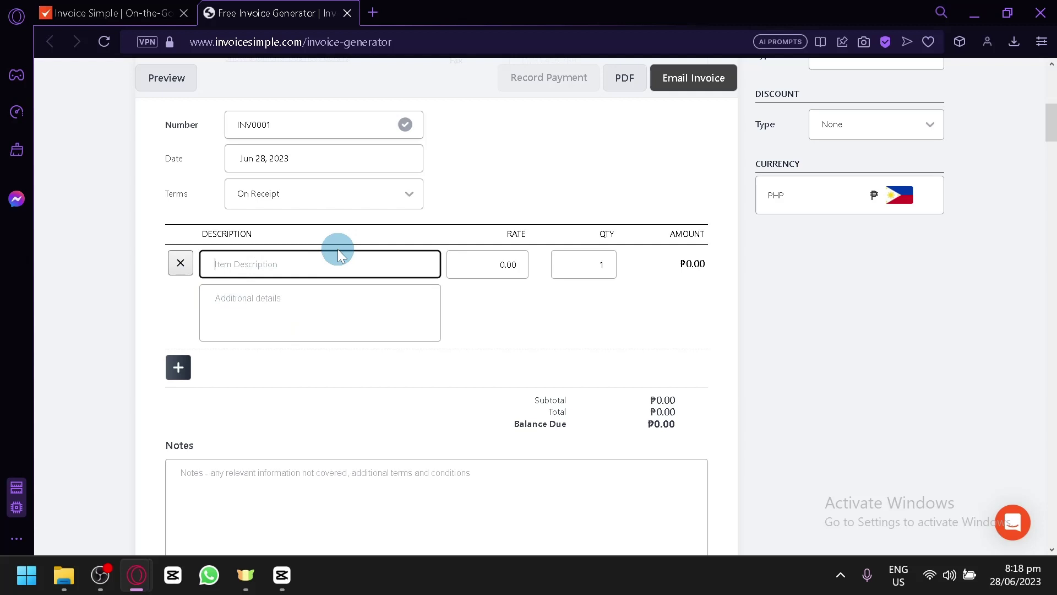
pyautogui.write('T-Shirt design')
pyautogui.click(506, 264)
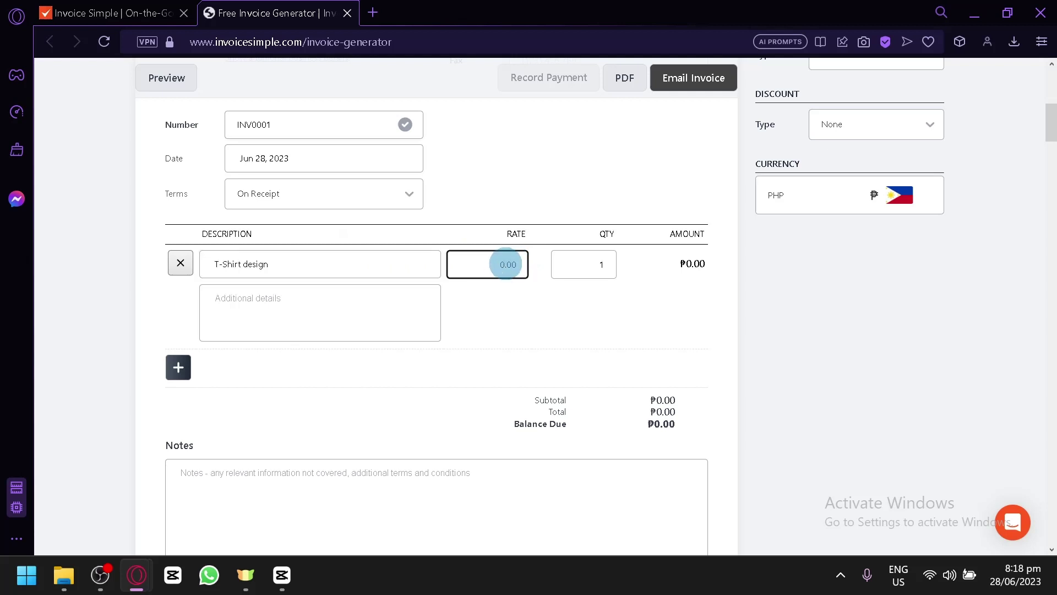
pyautogui.click(501, 265)
pyautogui.write('1000')
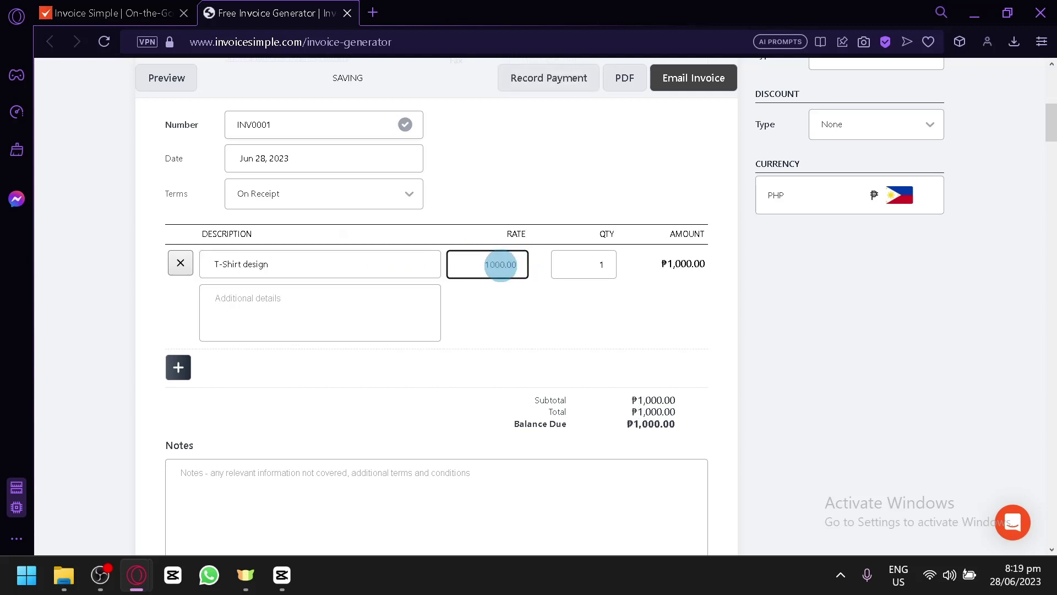
pyautogui.click(604, 264)
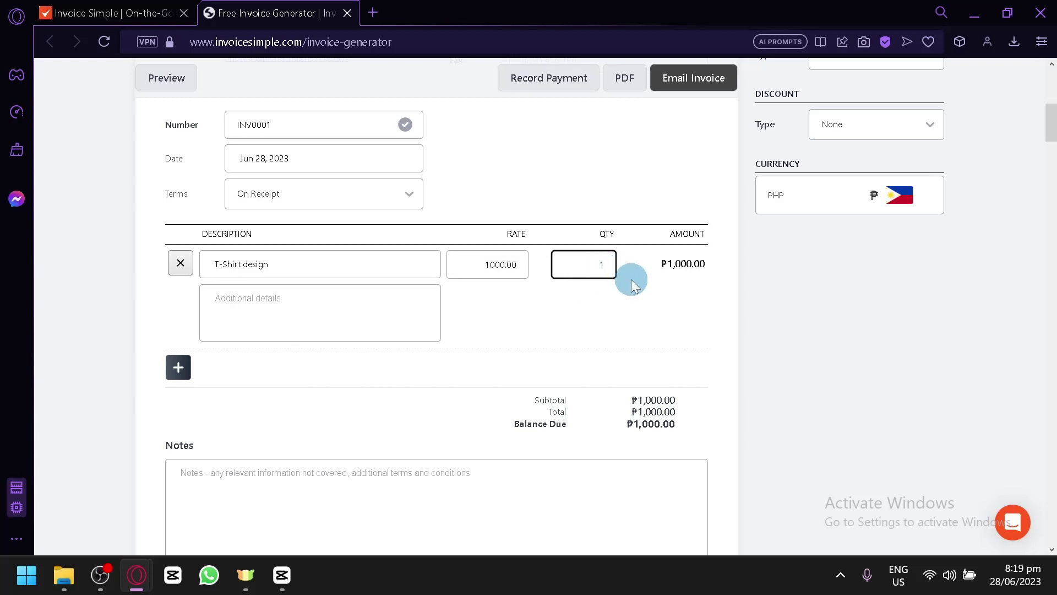
pyautogui.press('BackSpace')
pyautogui.write('2')
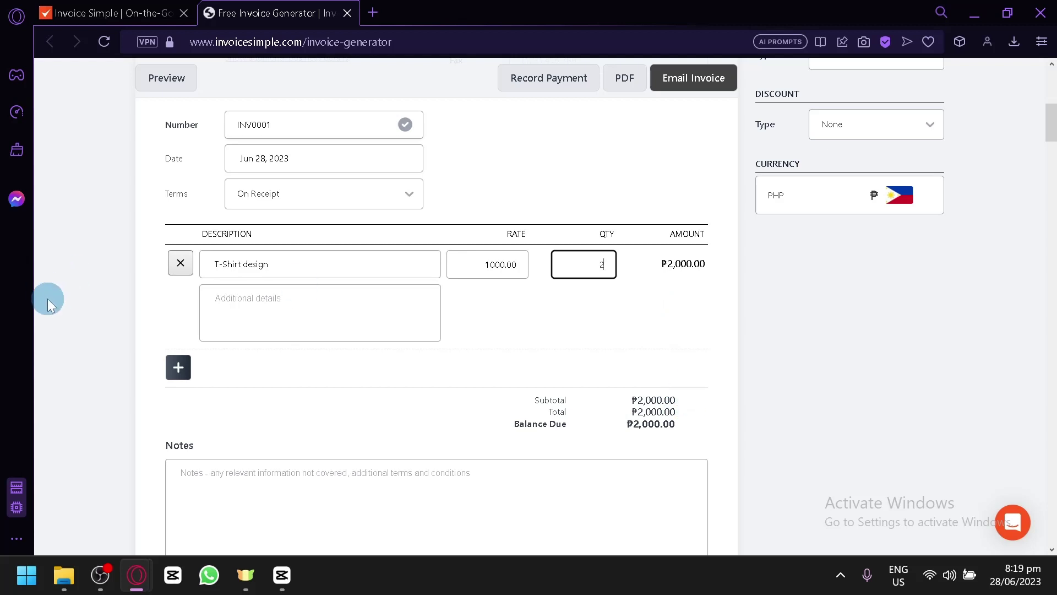
# - Add a second line item 'Video commision' at rate 53 with quantity 10
pyautogui.click(236, 307)
pyautogui.click(178, 368)
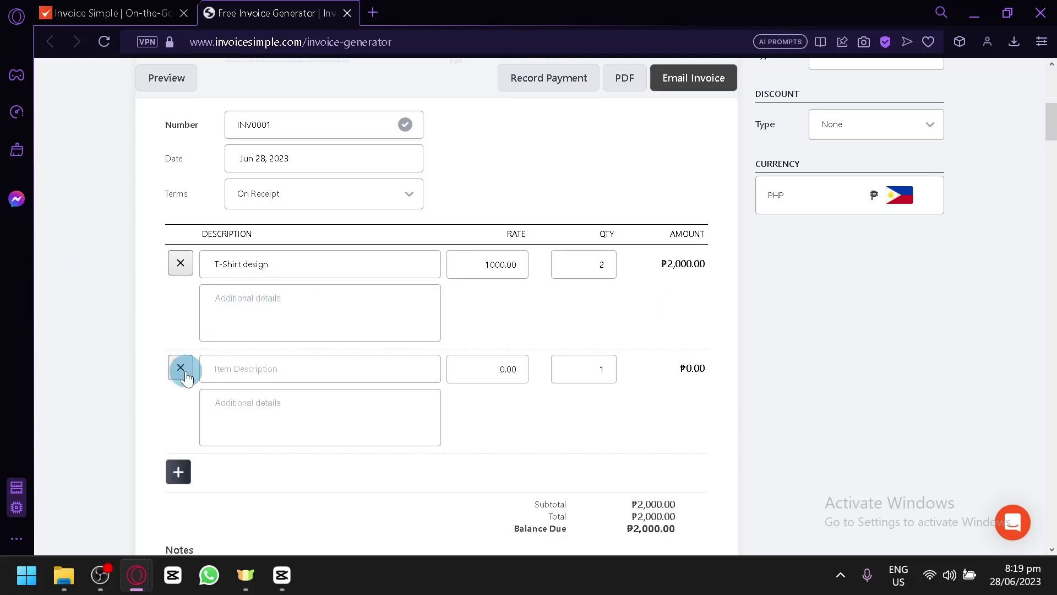
pyautogui.click(272, 369)
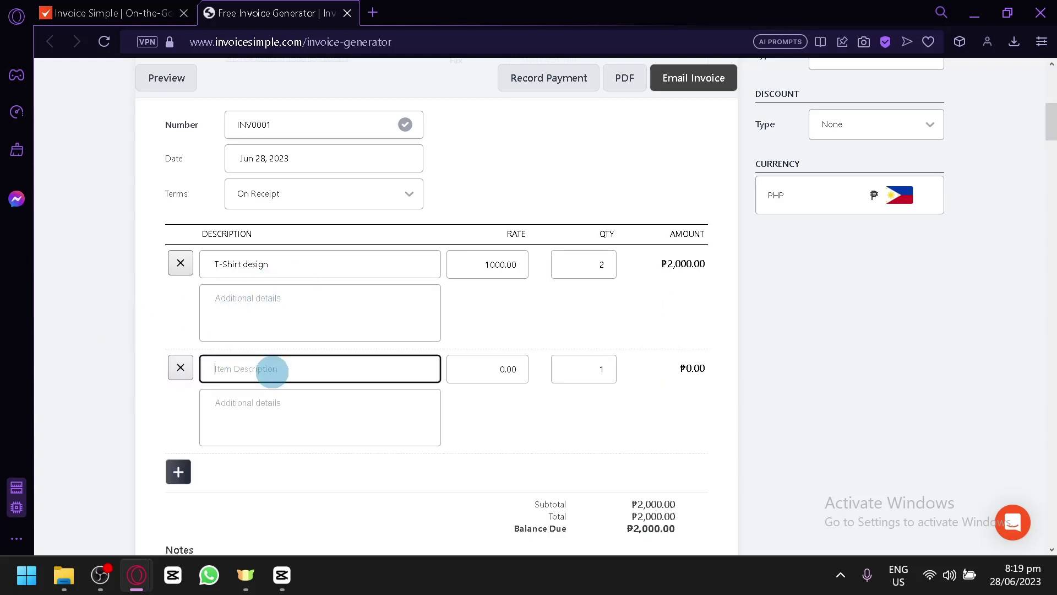
pyautogui.write('Video commision')
pyautogui.press('Tab')
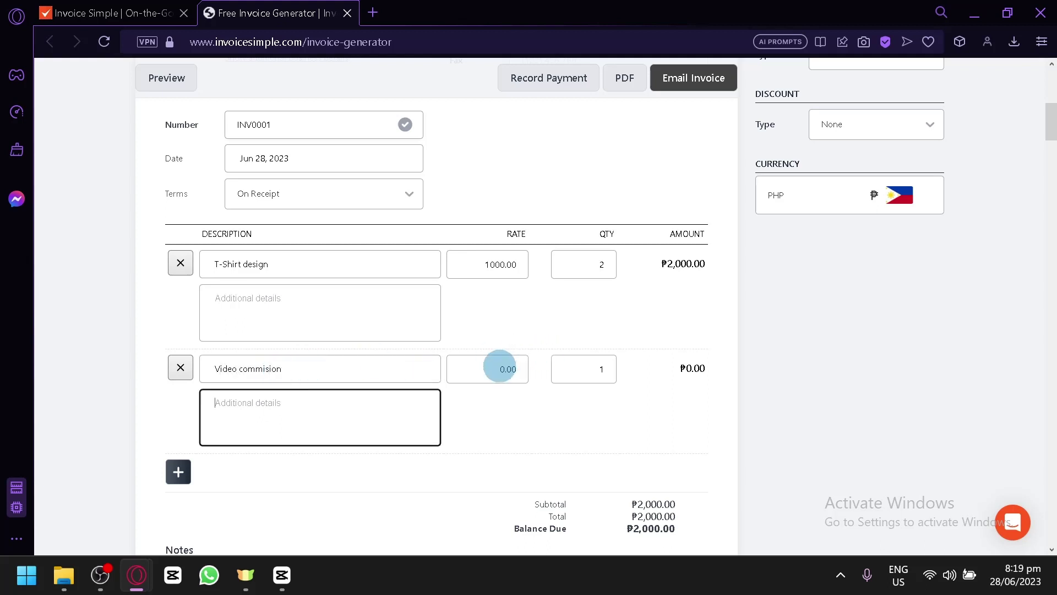
pyautogui.click(500, 367)
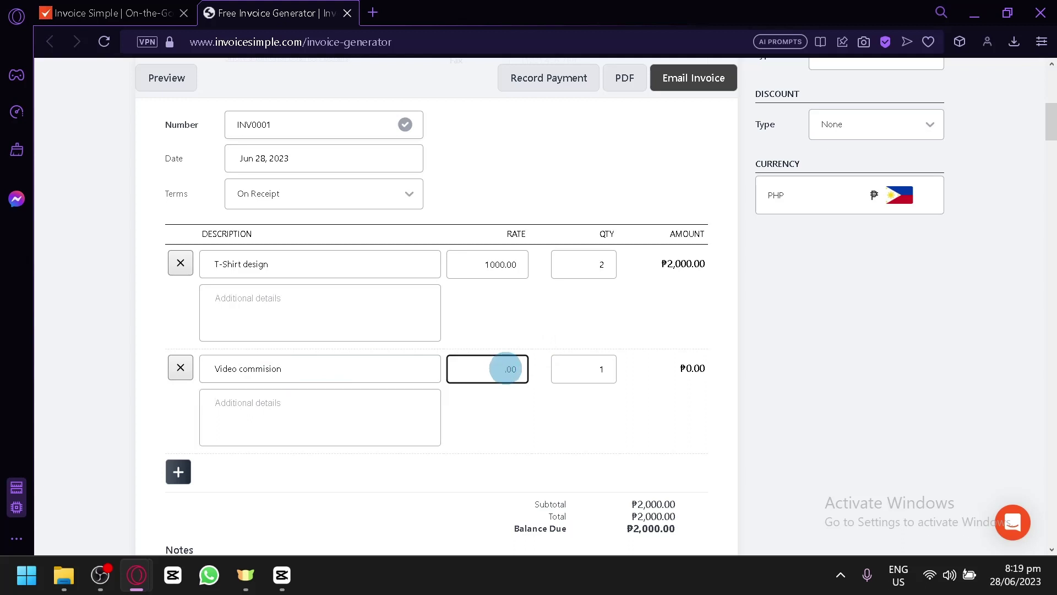
pyautogui.write('53')
pyautogui.click(609, 370)
pyautogui.write('0')
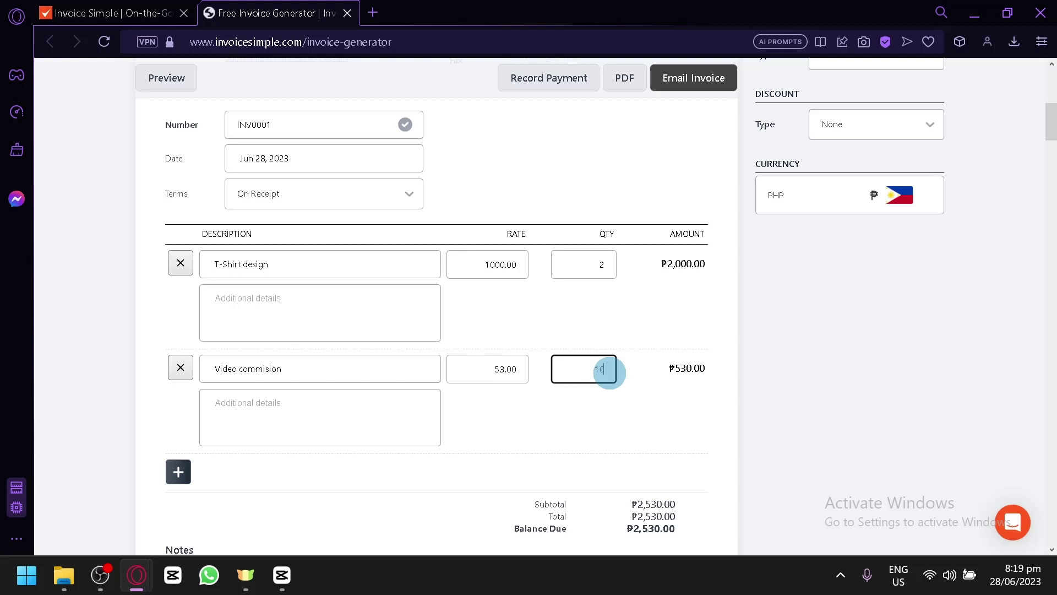
pyautogui.click(685, 385)
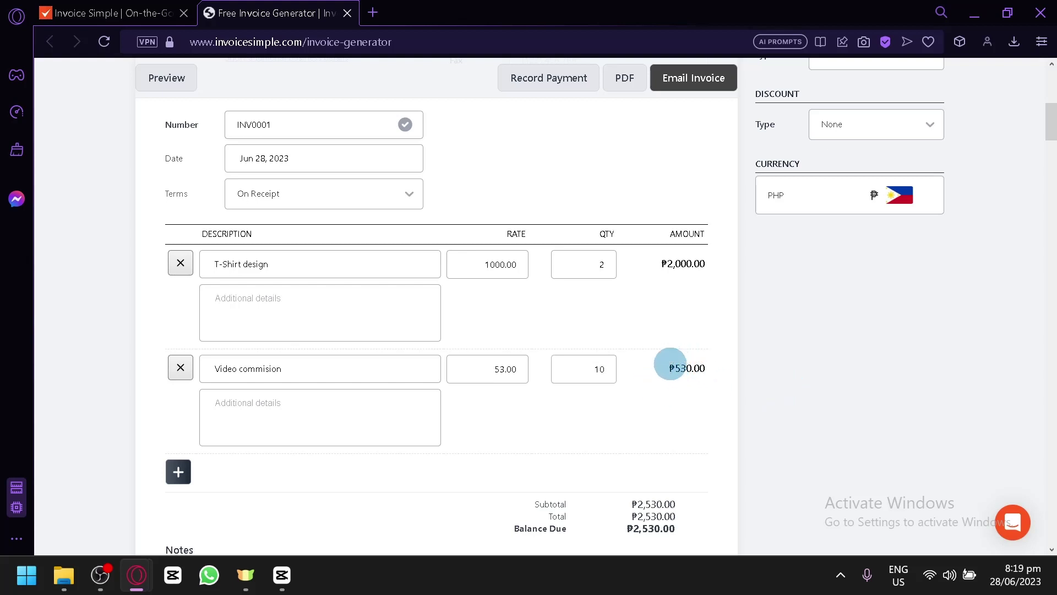
pyautogui.scroll(-2, 687, 288)
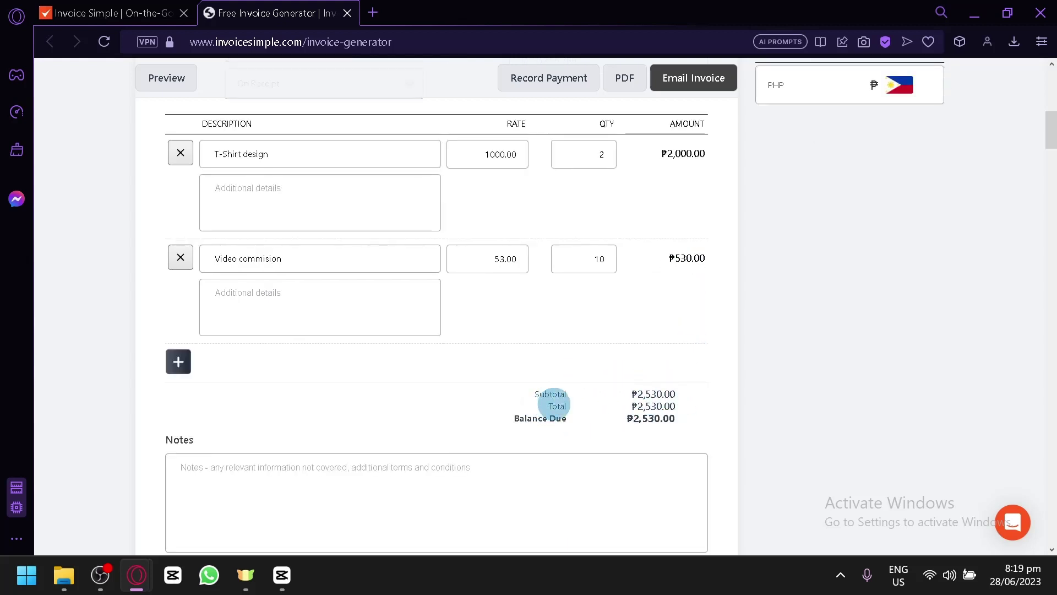
pyautogui.scroll(-2, 578, 424)
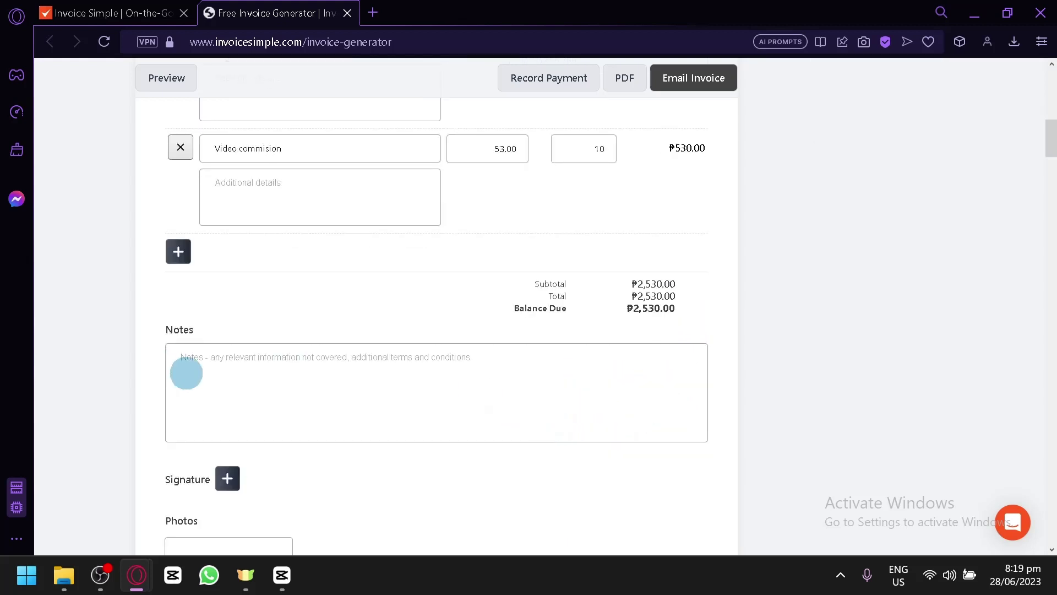
pyautogui.click(218, 351)
pyautogui.scroll(-2, 219, 352)
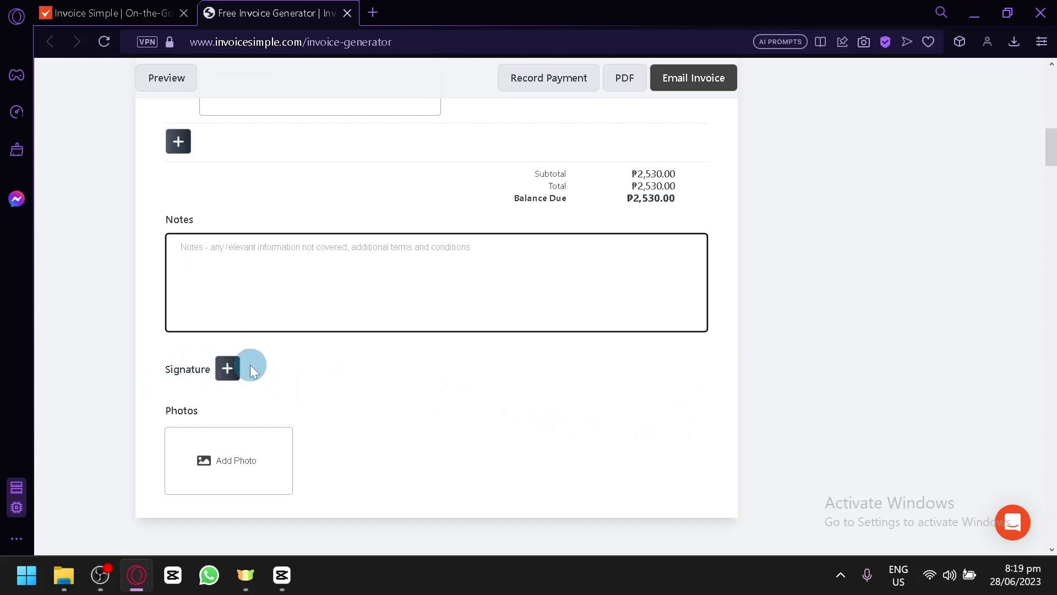
pyautogui.click(349, 462)
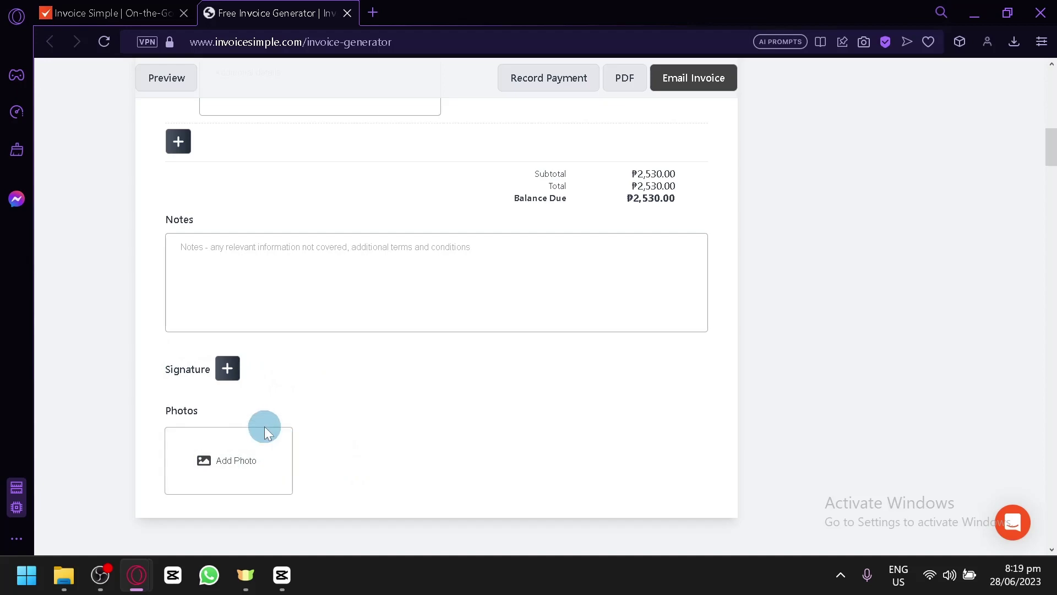
pyautogui.scroll(15, 218, 507)
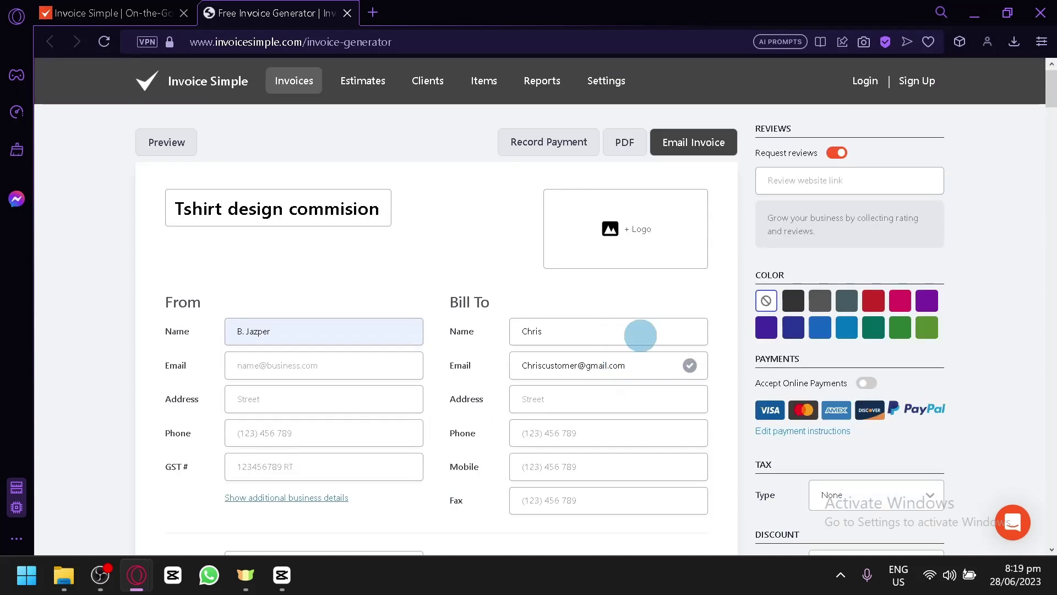
pyautogui.click(793, 301)
pyautogui.scroll(-2, 588, 286)
pyautogui.scroll(2, 465, 215)
pyautogui.click(820, 306)
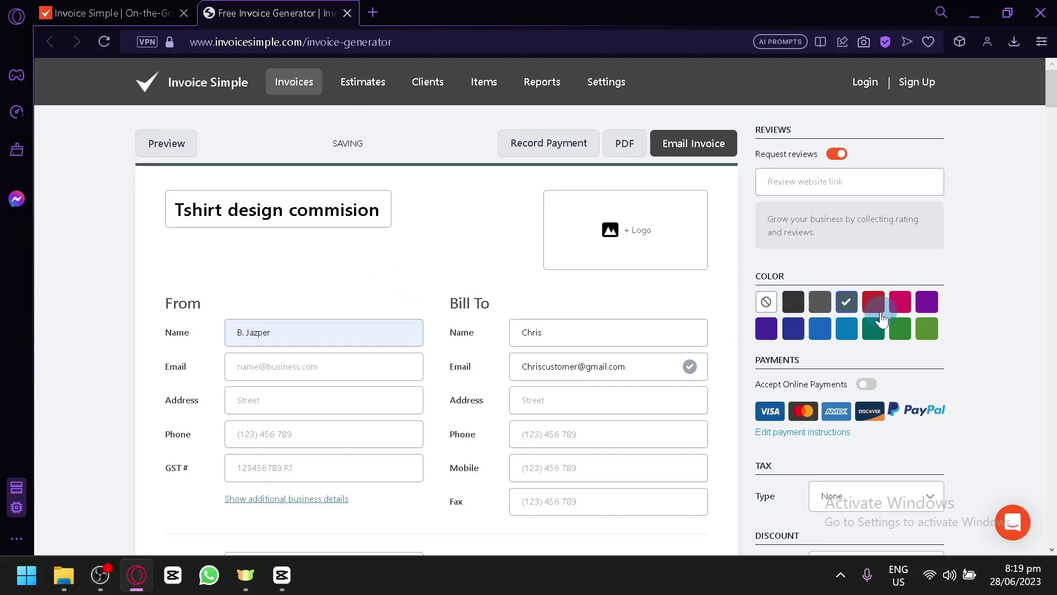
pyautogui.click(873, 309)
pyautogui.scroll(-15, 551, 350)
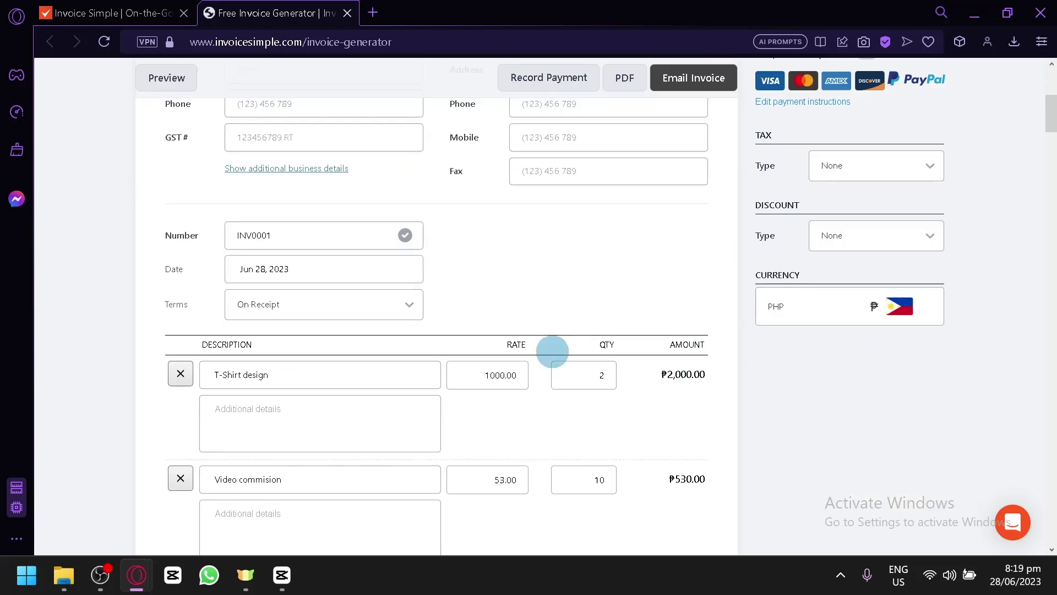
pyautogui.scroll(15, 567, 351)
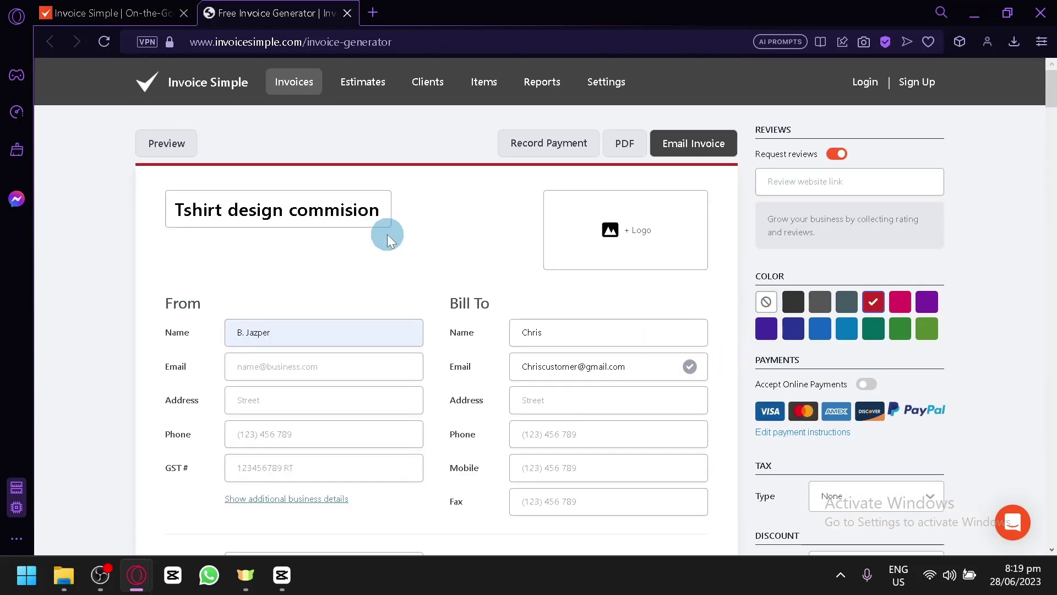
pyautogui.click(766, 301)
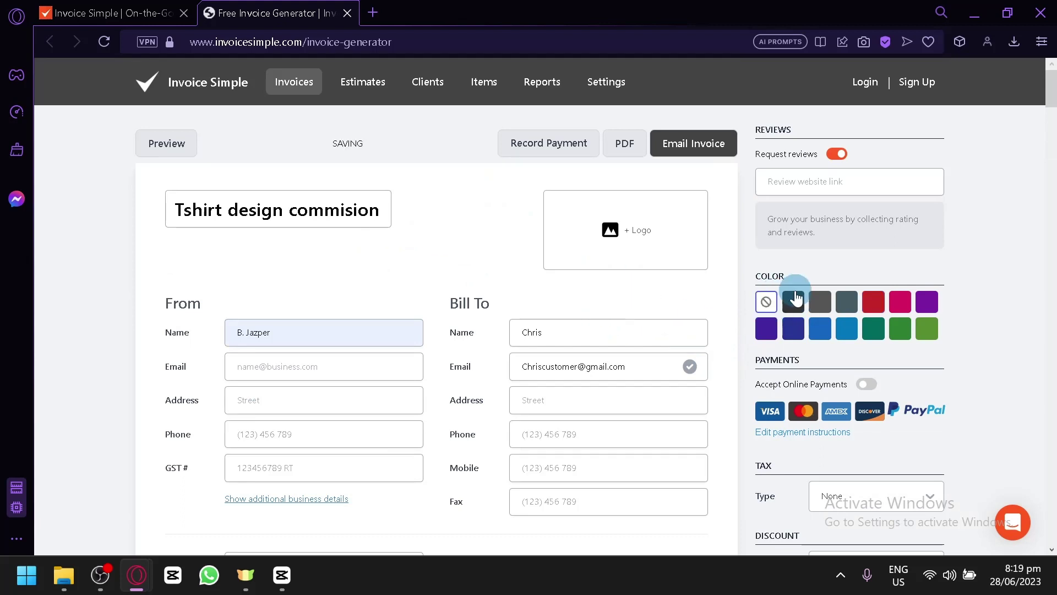
pyautogui.scroll(-2, 775, 292)
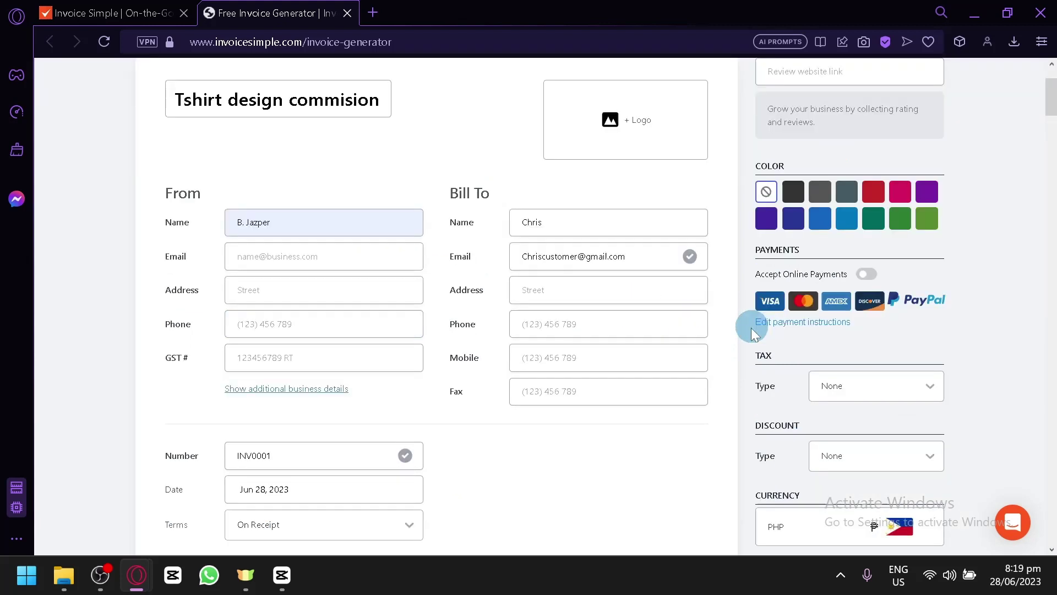
# - Turn on Accept Online Payments, bringing up the Sign Up page
pyautogui.click(868, 275)
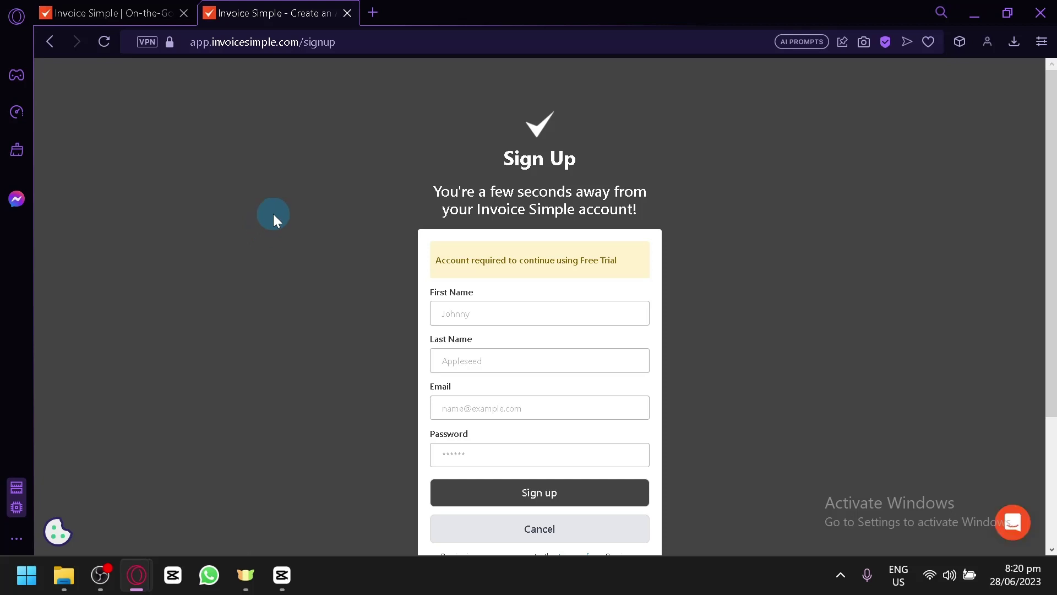
pyautogui.scroll(-2, 273, 214)
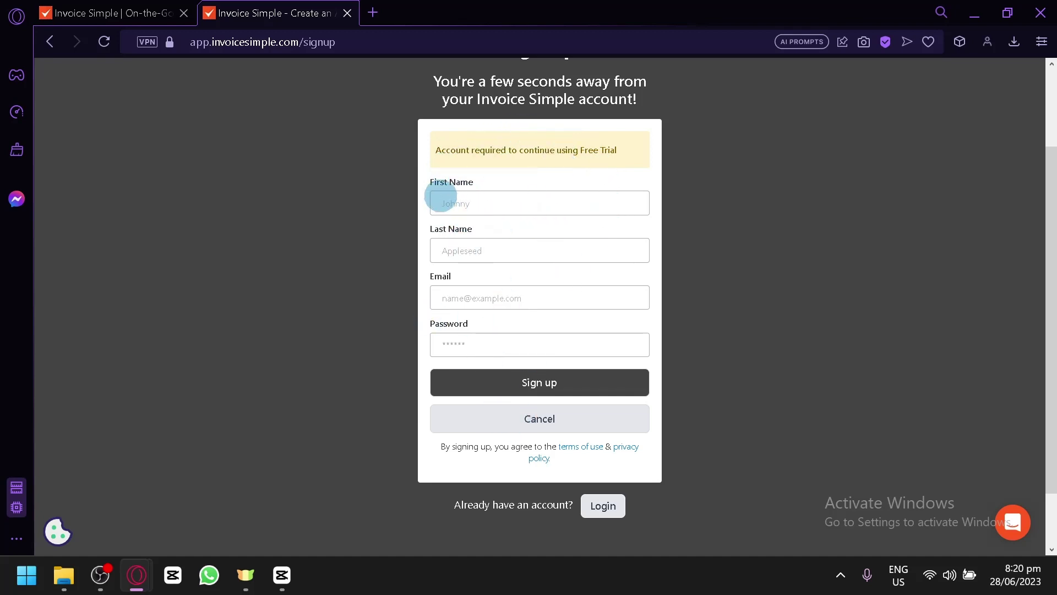
# - Start the sign-up form at first name, then review the Payments Registration setup steps
pyautogui.click(502, 205)
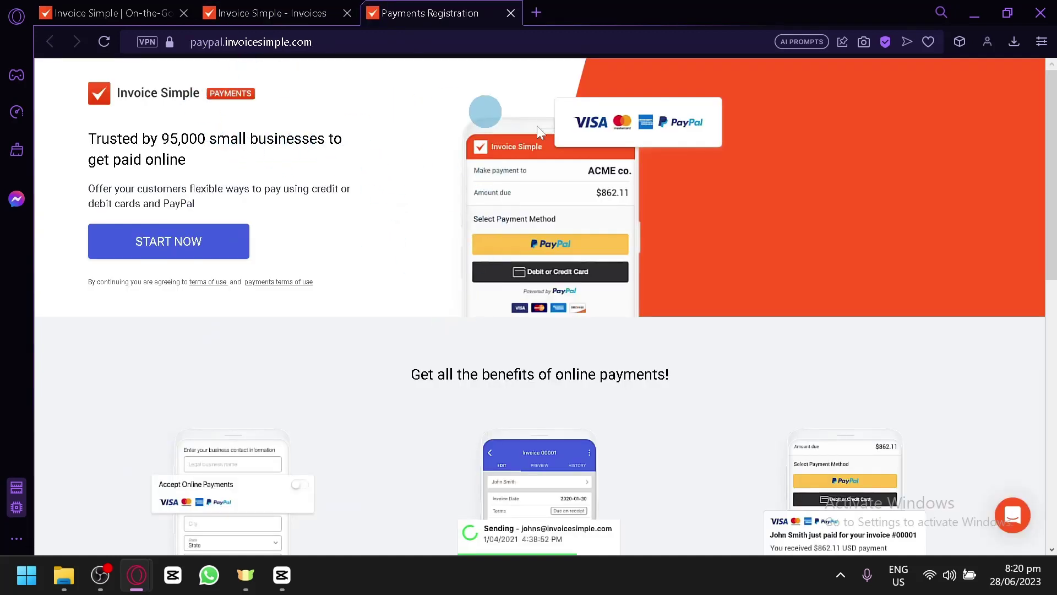
pyautogui.scroll(-4, 655, 228)
pyautogui.scroll(4, 433, 264)
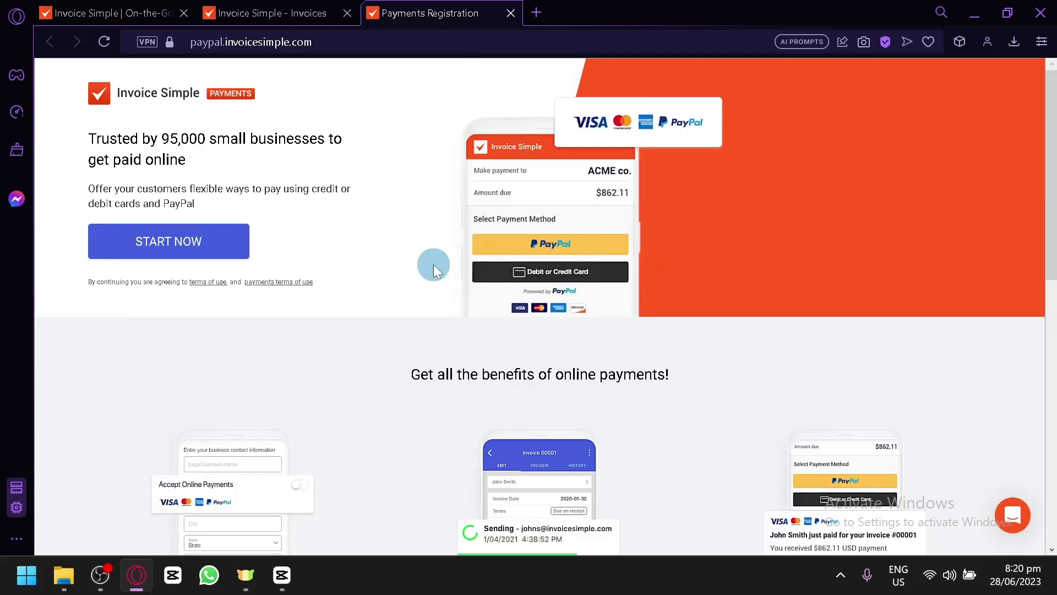
pyautogui.scroll(-4, 639, 220)
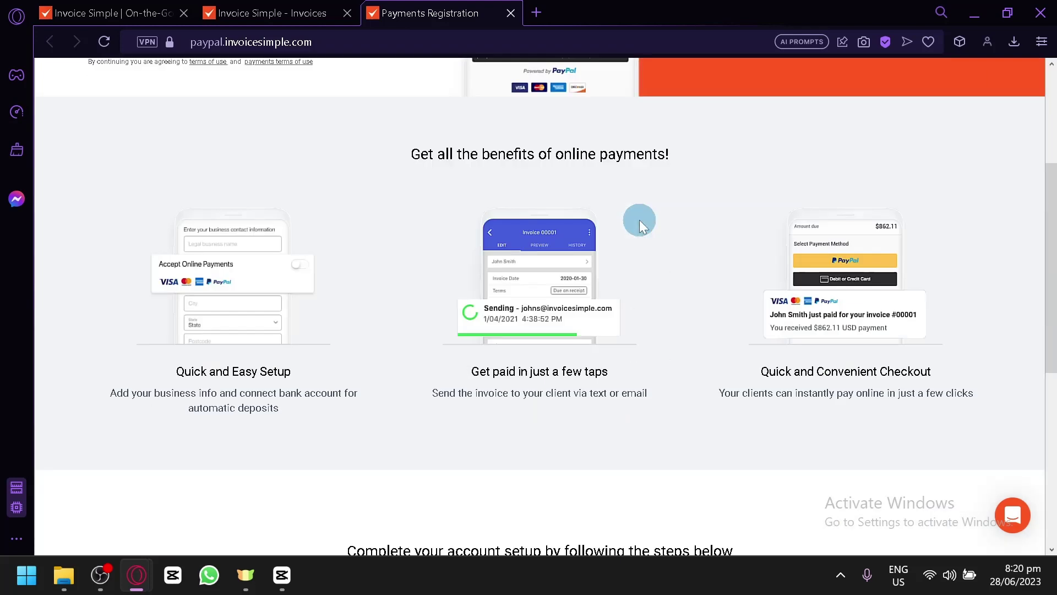
pyautogui.scroll(-2, 639, 220)
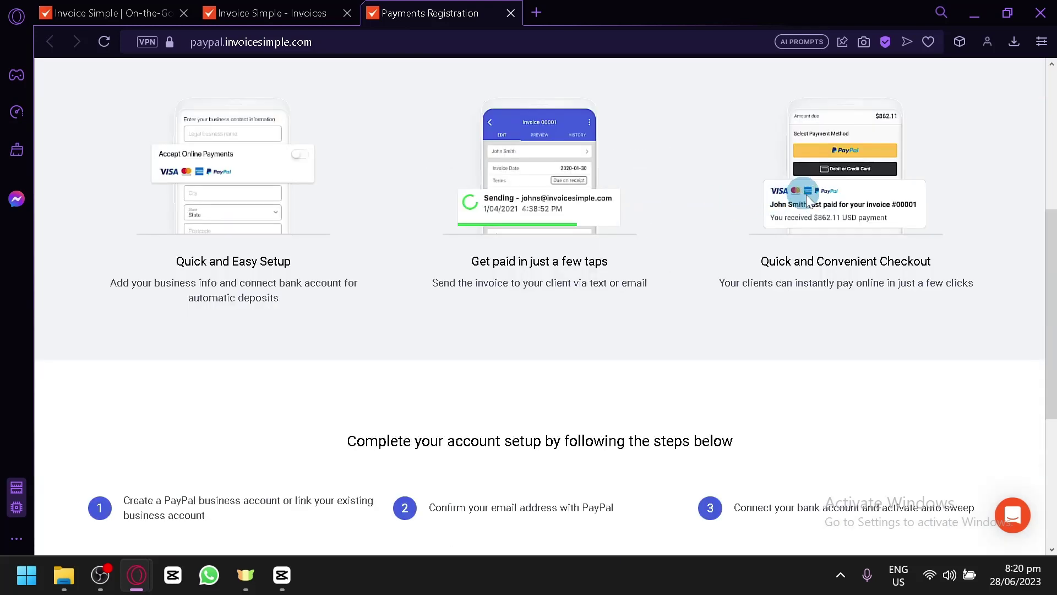
pyautogui.scroll(-5, 758, 298)
pyautogui.scroll(11, 329, 198)
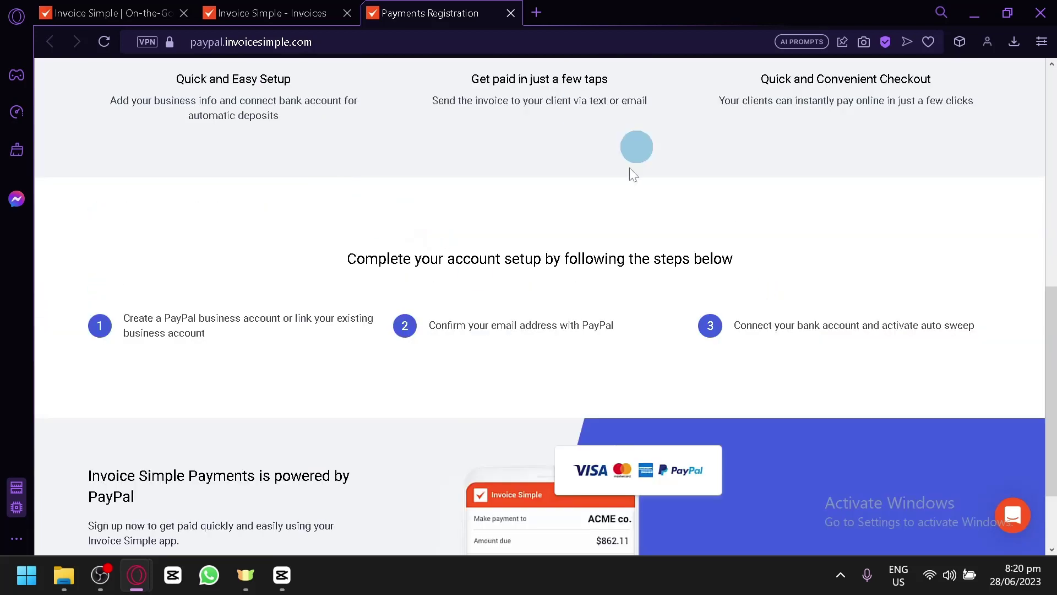
pyautogui.scroll(-8, 395, 332)
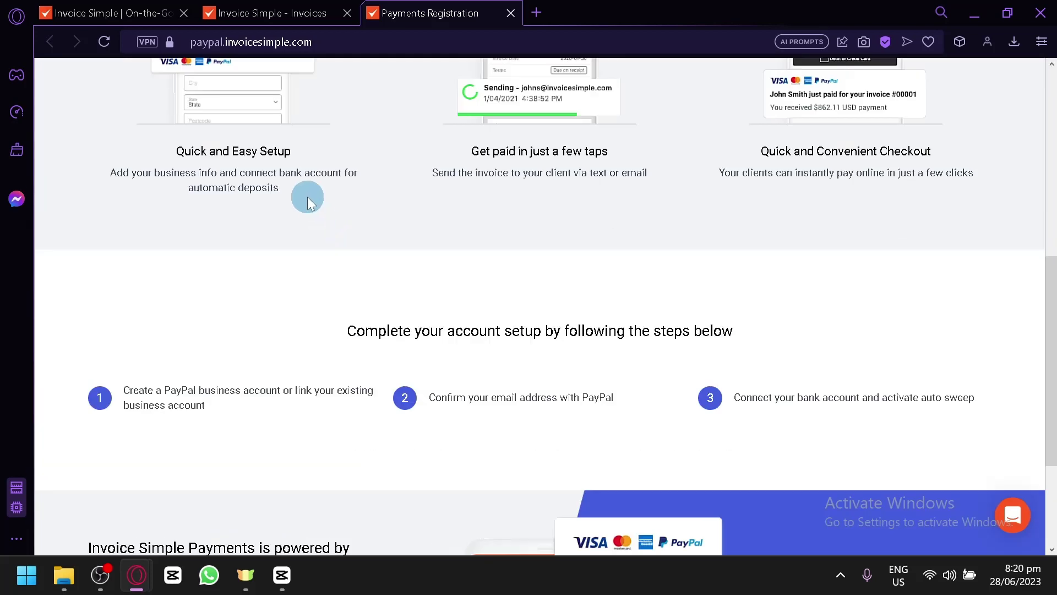
pyautogui.scroll(2, 307, 197)
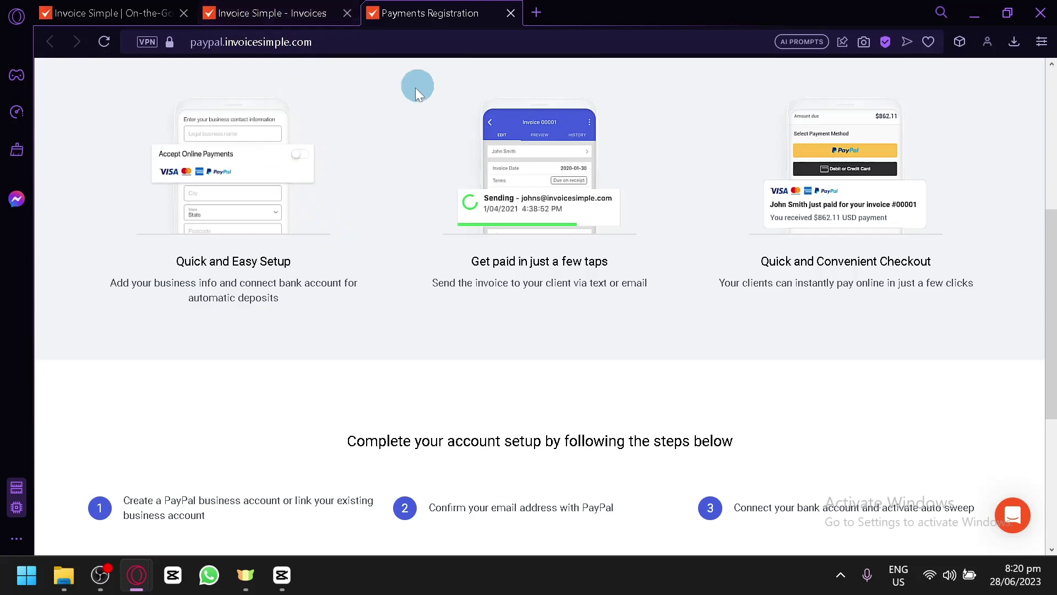
# - Return to the saved invoices list and open invoice INV0001
pyautogui.click(271, 6)
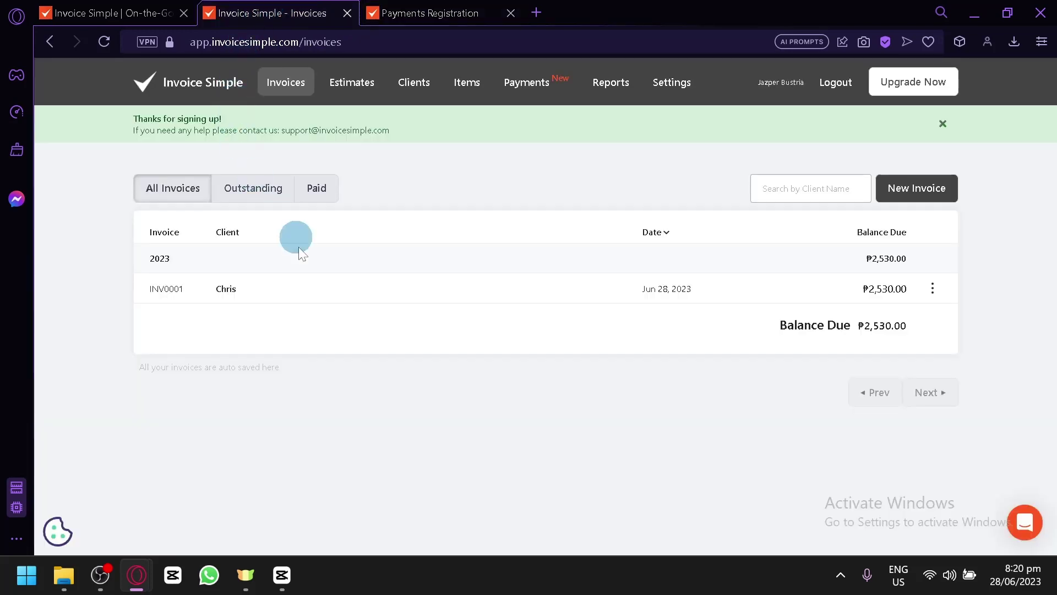
pyautogui.click(192, 301)
pyautogui.scroll(-4, 512, 302)
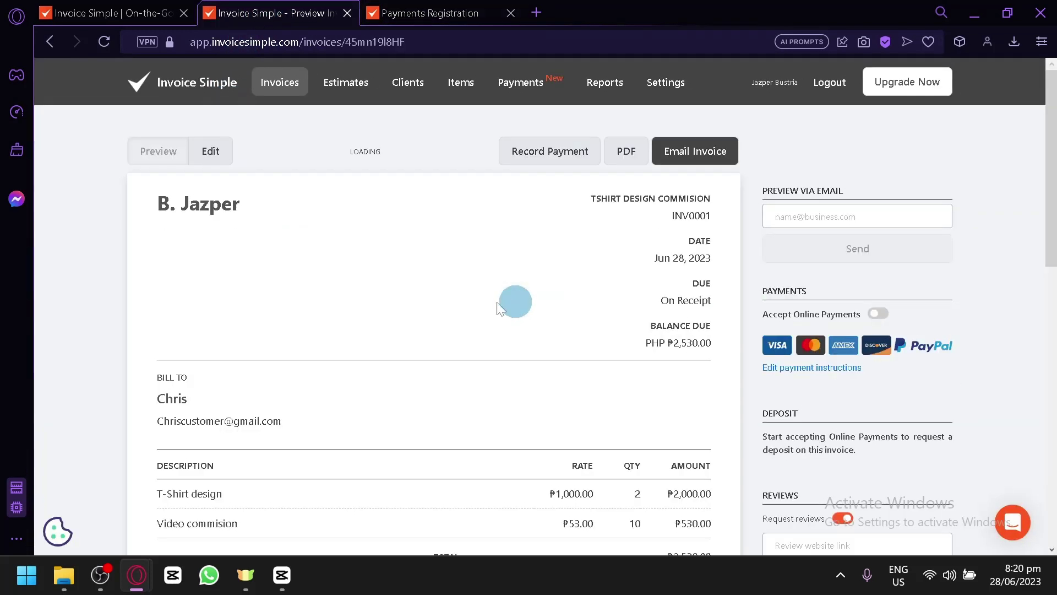
pyautogui.scroll(4, 425, 326)
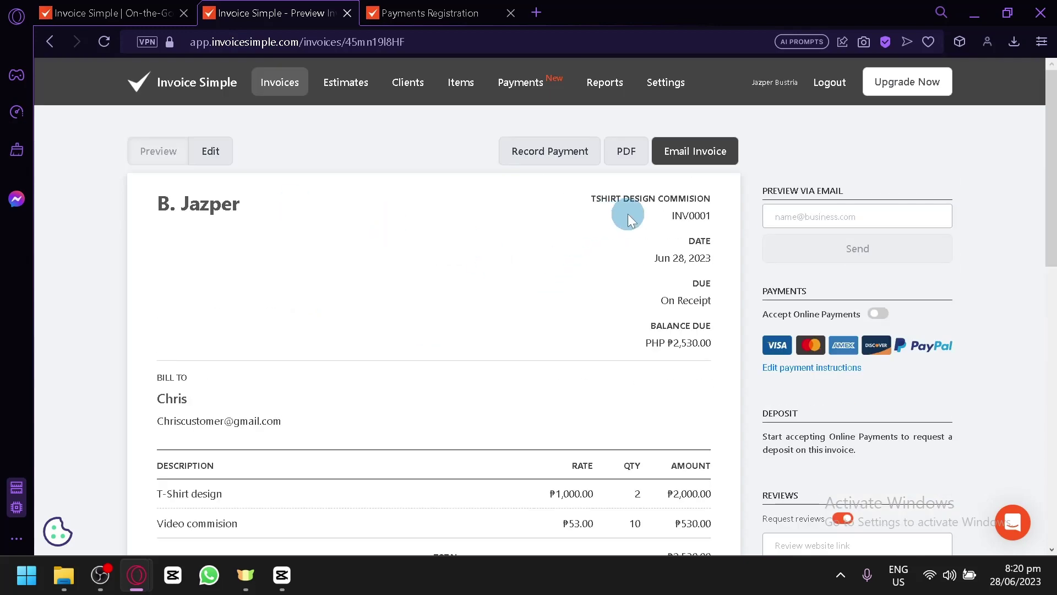
pyautogui.scroll(-12, 768, 268)
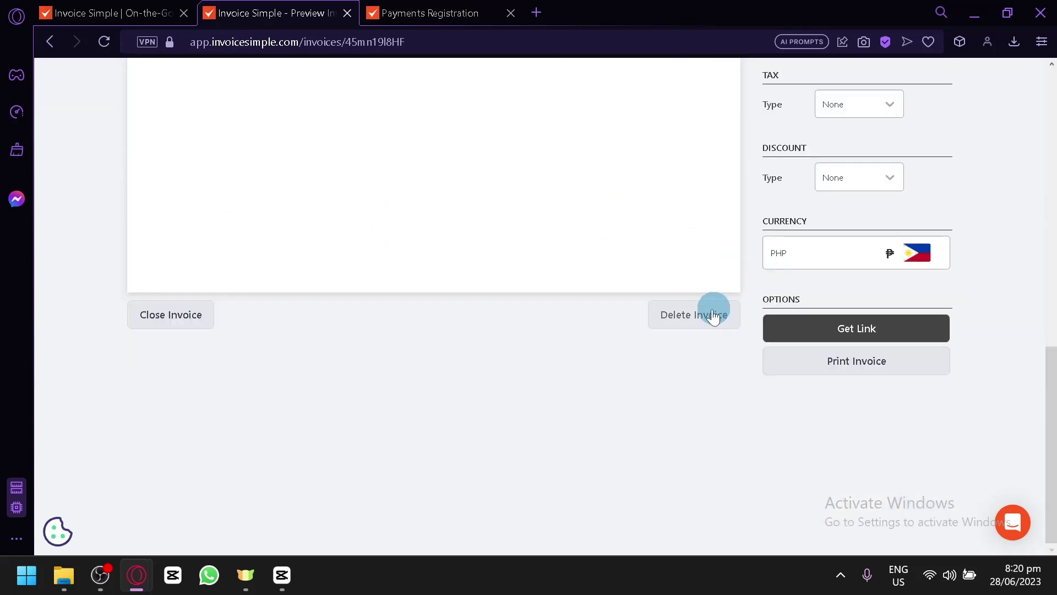
pyautogui.scroll(12, 191, 298)
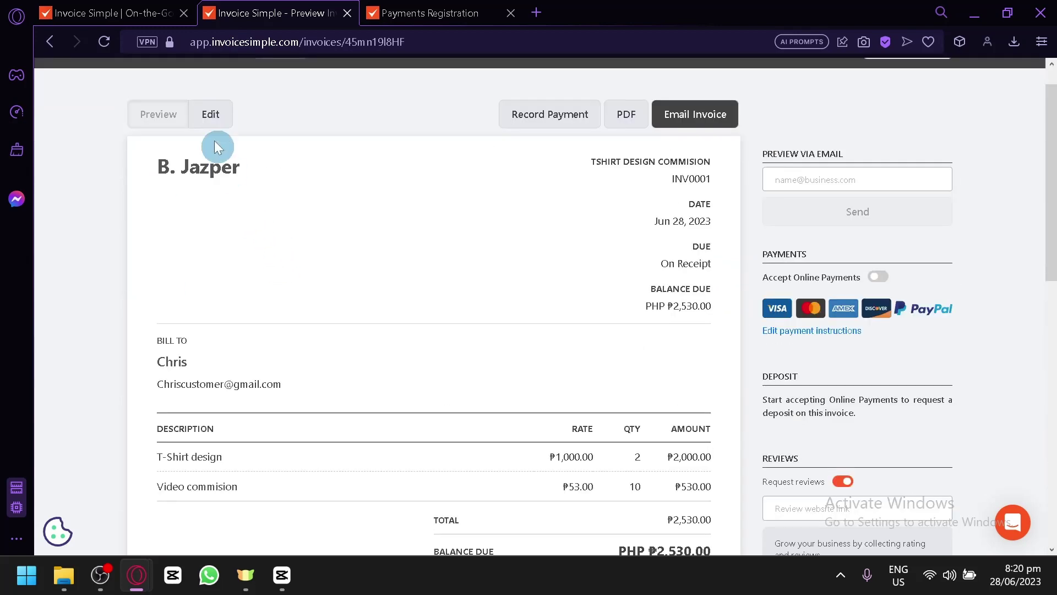
pyautogui.scroll(1, 358, 238)
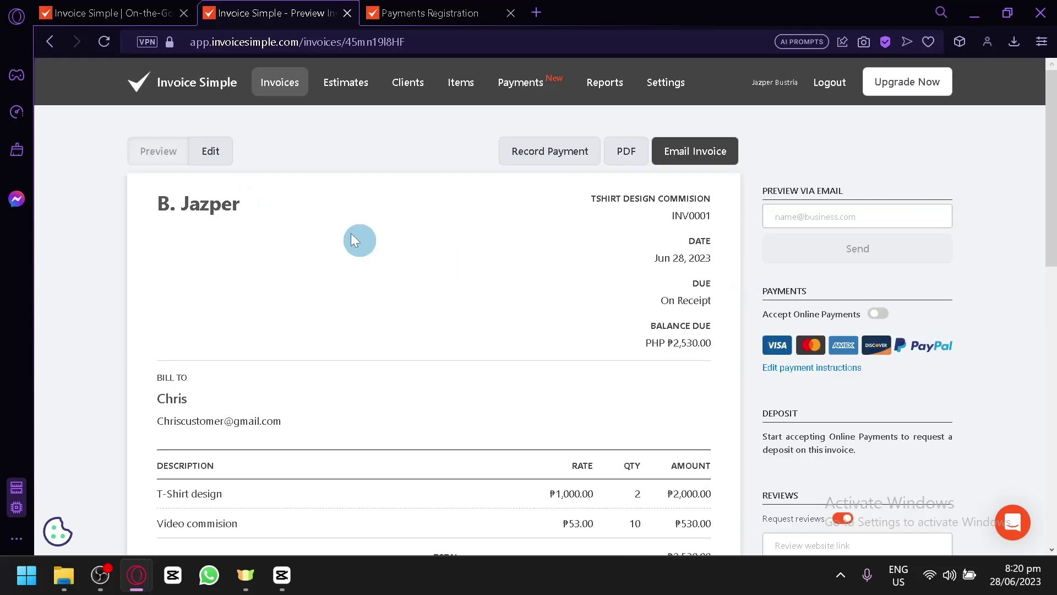
# - Open the invoice for editing and set the tax type to Deducted
pyautogui.click(212, 149)
pyautogui.scroll(-5, 450, 241)
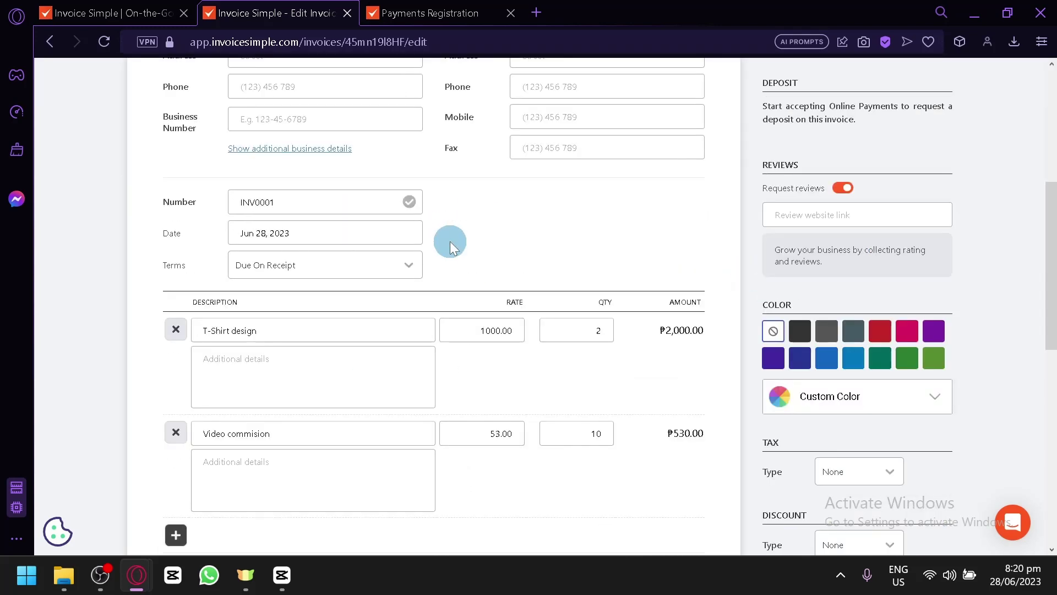
pyautogui.scroll(-4, 452, 245)
pyautogui.scroll(-6, 386, 242)
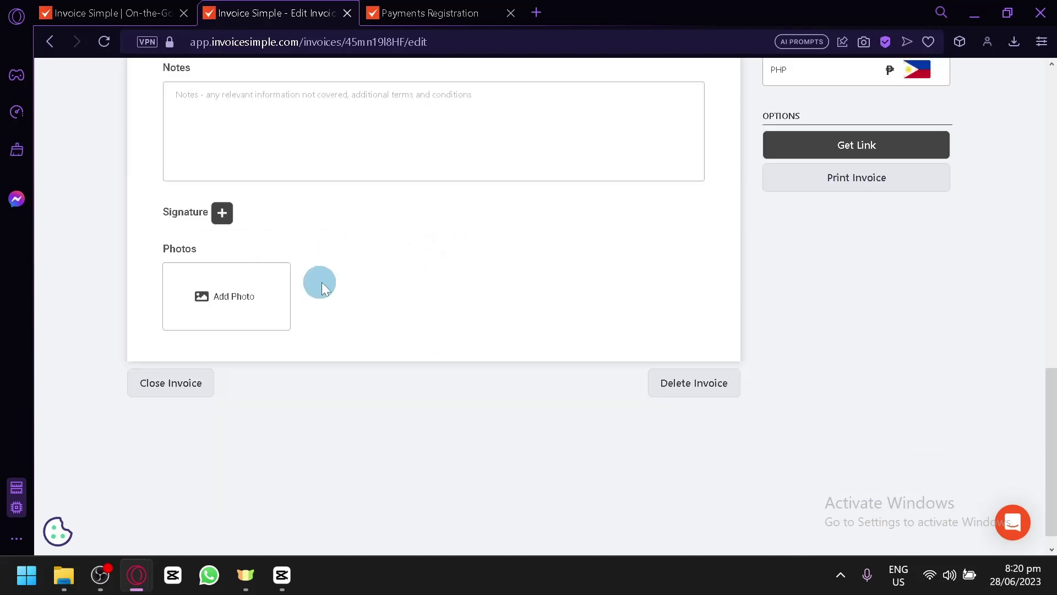
pyautogui.scroll(6, 489, 326)
pyautogui.scroll(2, 842, 234)
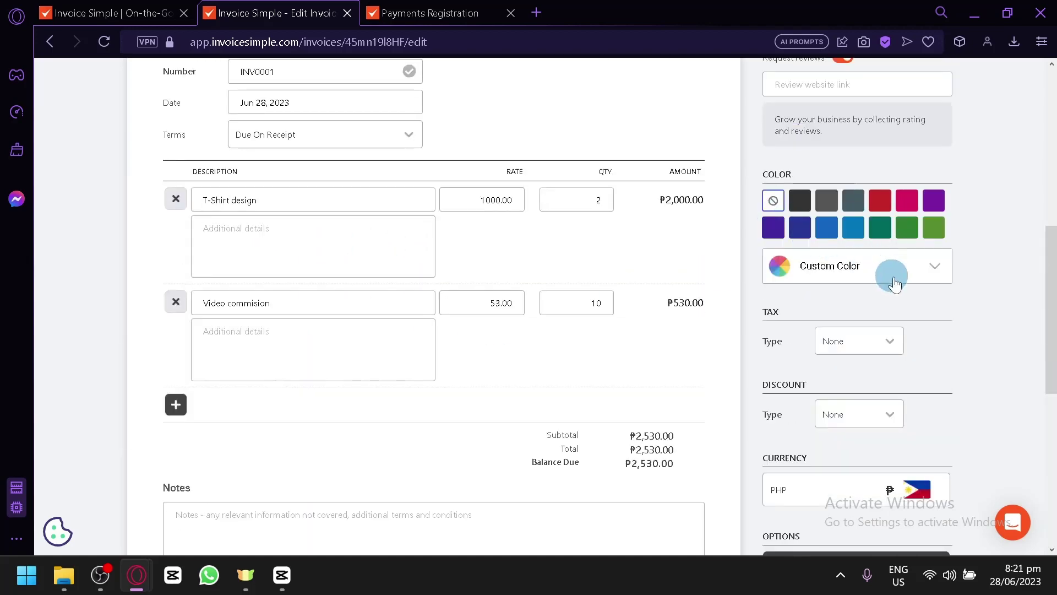
pyautogui.scroll(-2, 909, 269)
pyautogui.click(873, 231)
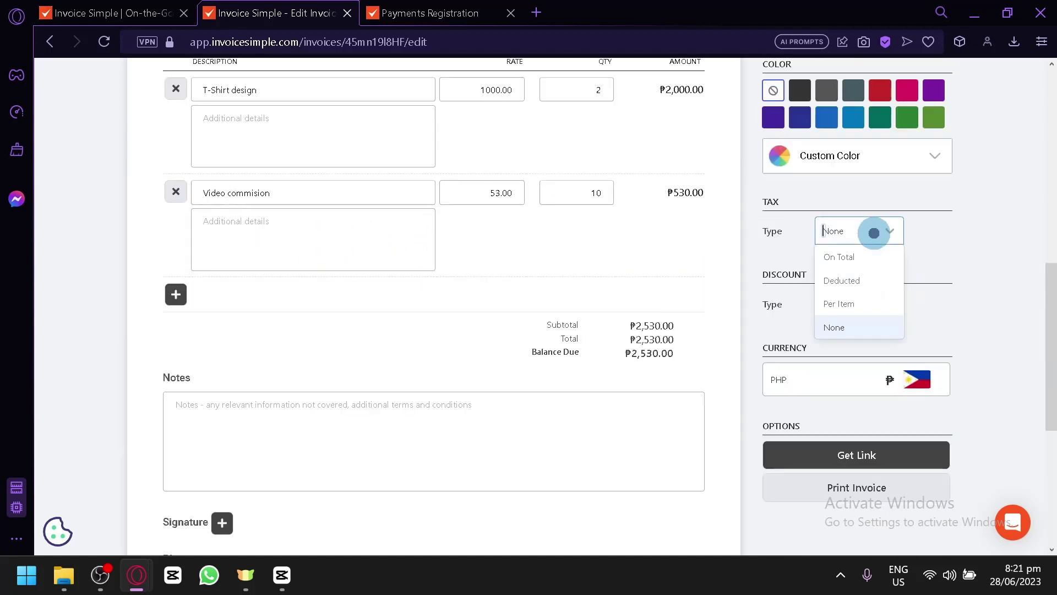
pyautogui.click(859, 279)
# - Set the tax rate to 5% and keep Discount at None, leaving ₱2,403.50 due
pyautogui.scroll(2, 764, 278)
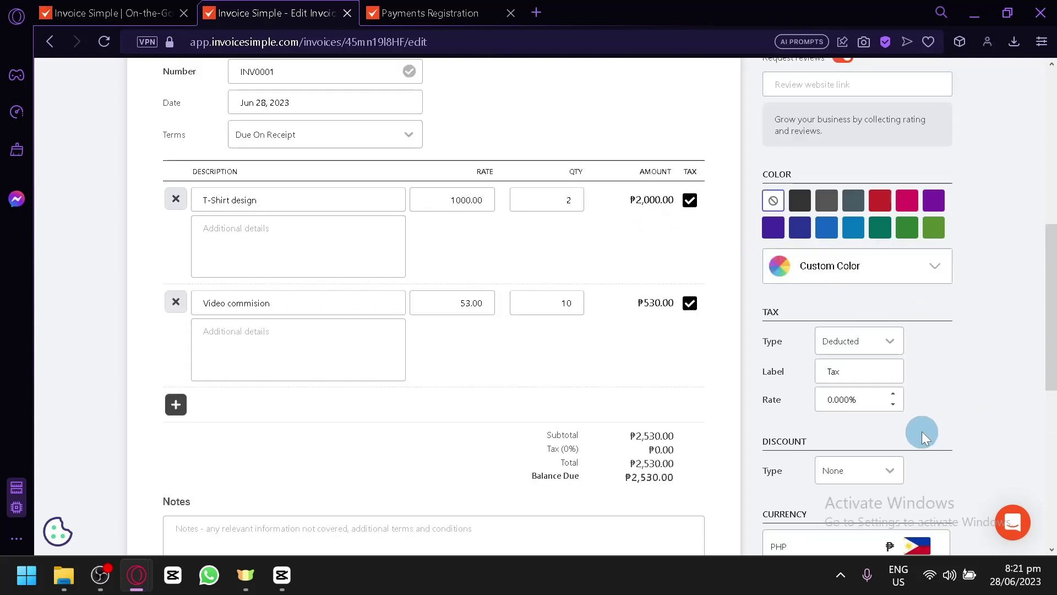
pyautogui.scroll(-2, 892, 413)
pyautogui.click(836, 298)
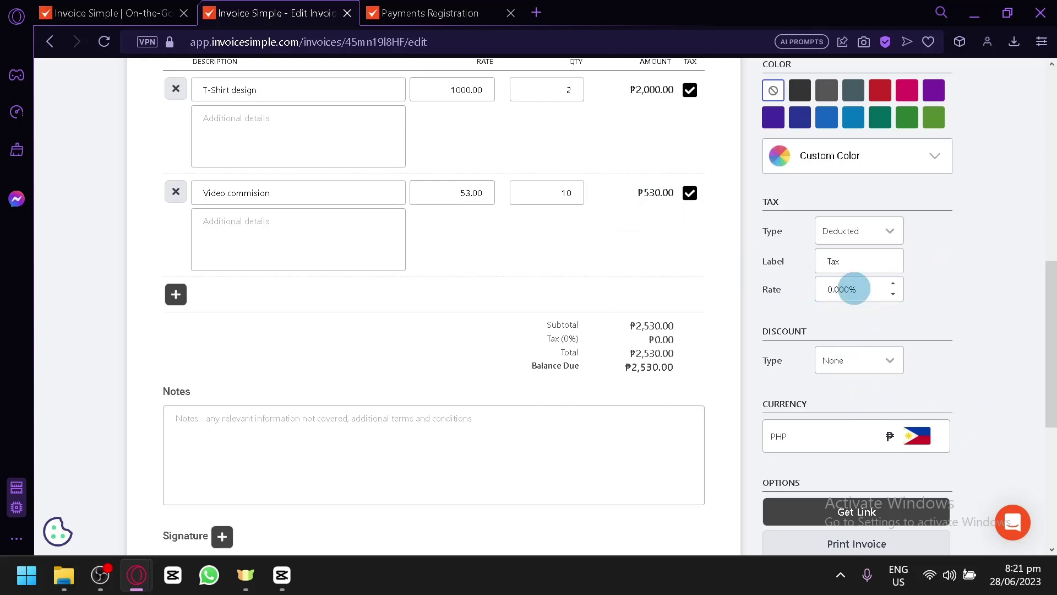
pyautogui.doubleClick(831, 288)
pyautogui.write('5')
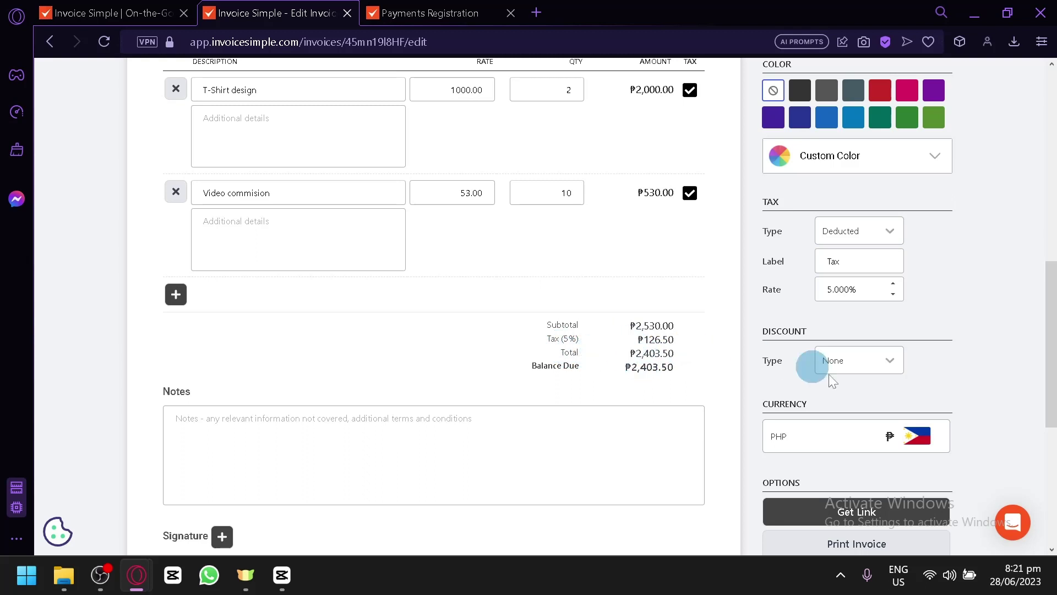
pyautogui.click(887, 362)
pyautogui.click(910, 423)
# - Change the invoice currency from PHP to JPY, giving a ¥2,403.50 balance due
pyautogui.click(921, 432)
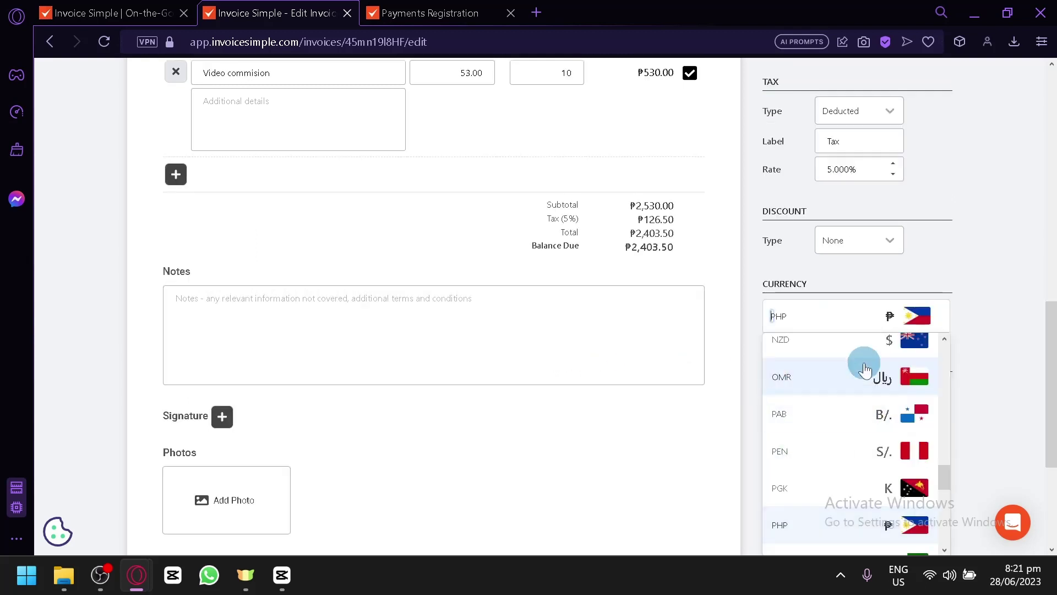
pyautogui.scroll(-8, 878, 380)
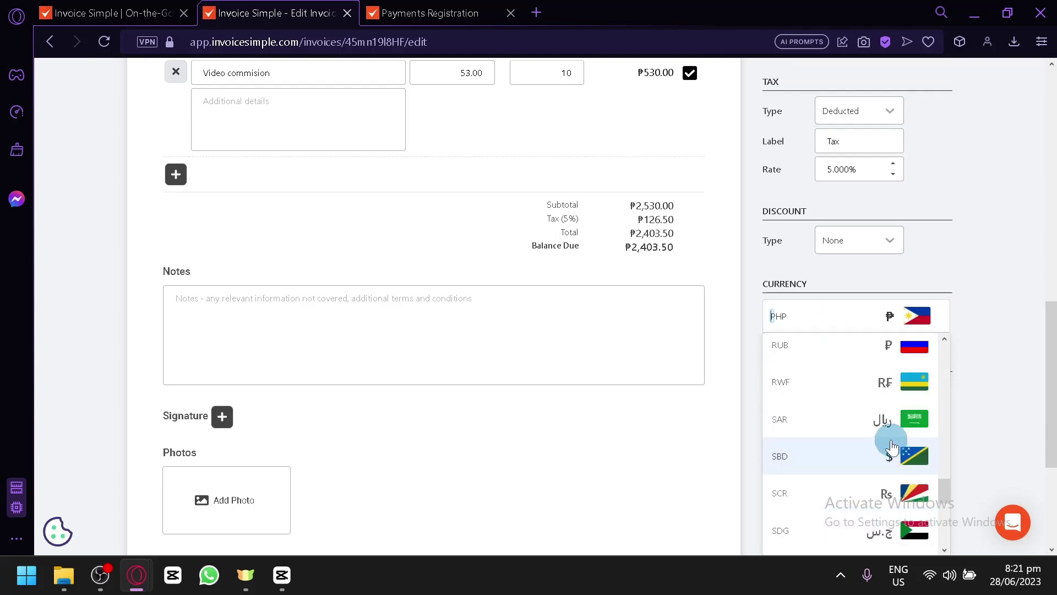
pyautogui.scroll(-4, 892, 443)
pyautogui.scroll(-2, 886, 435)
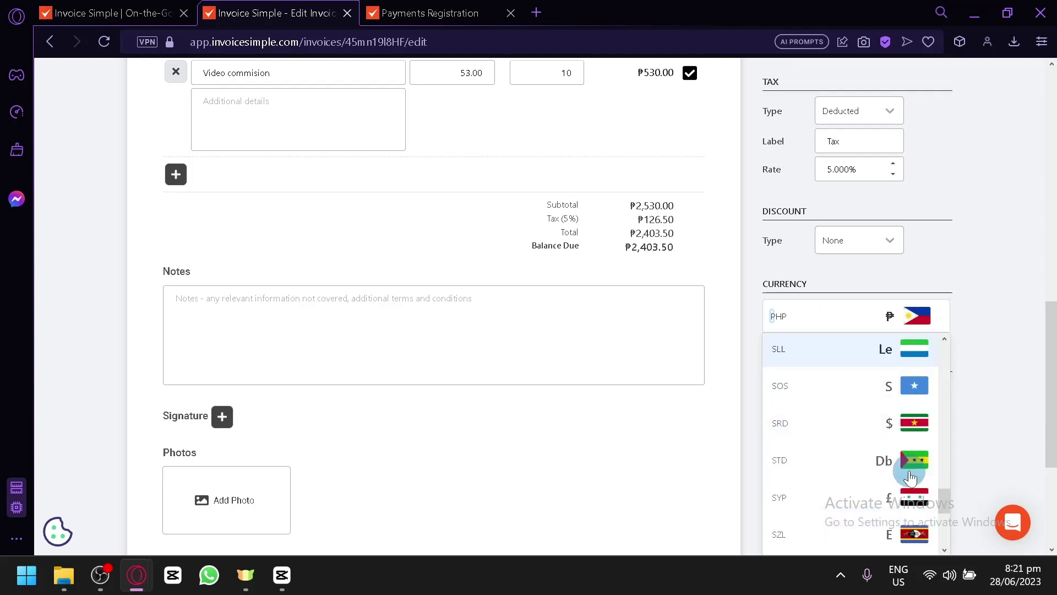
pyautogui.scroll(-3, 906, 473)
pyautogui.scroll(2, 914, 473)
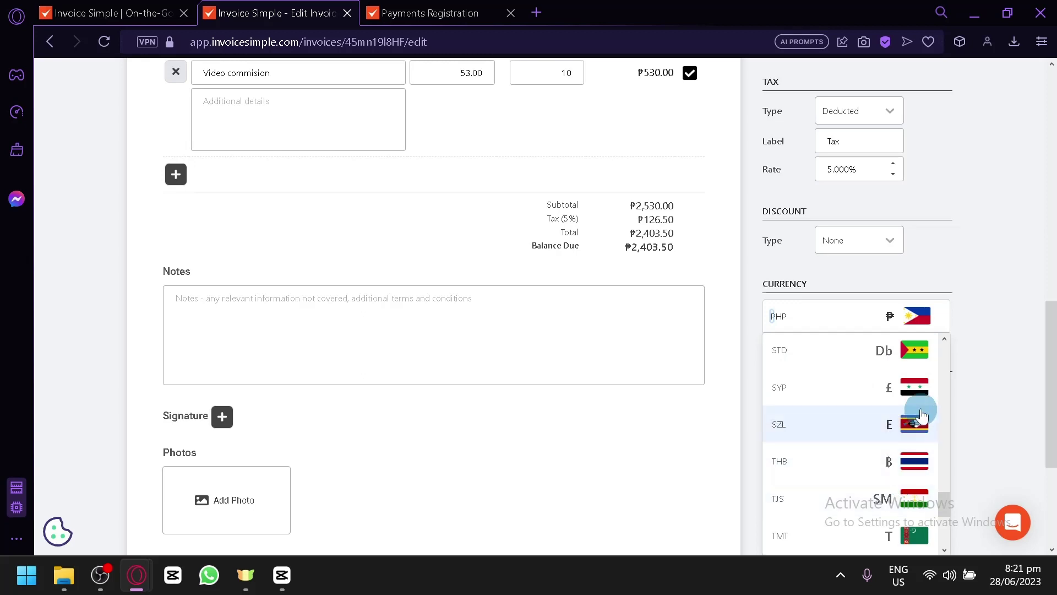
pyautogui.scroll(12, 923, 419)
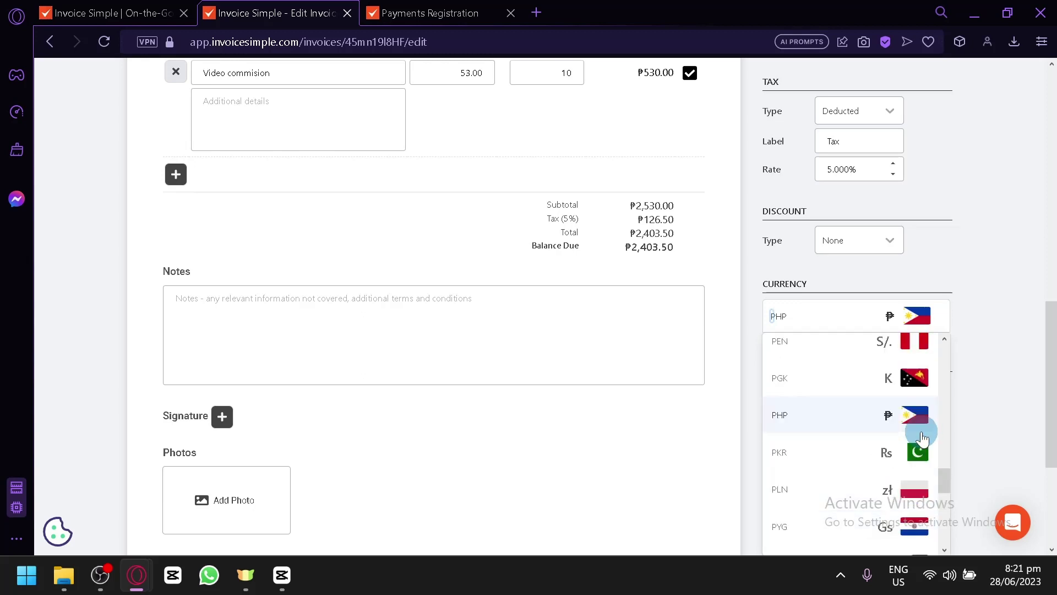
pyautogui.scroll(12, 923, 437)
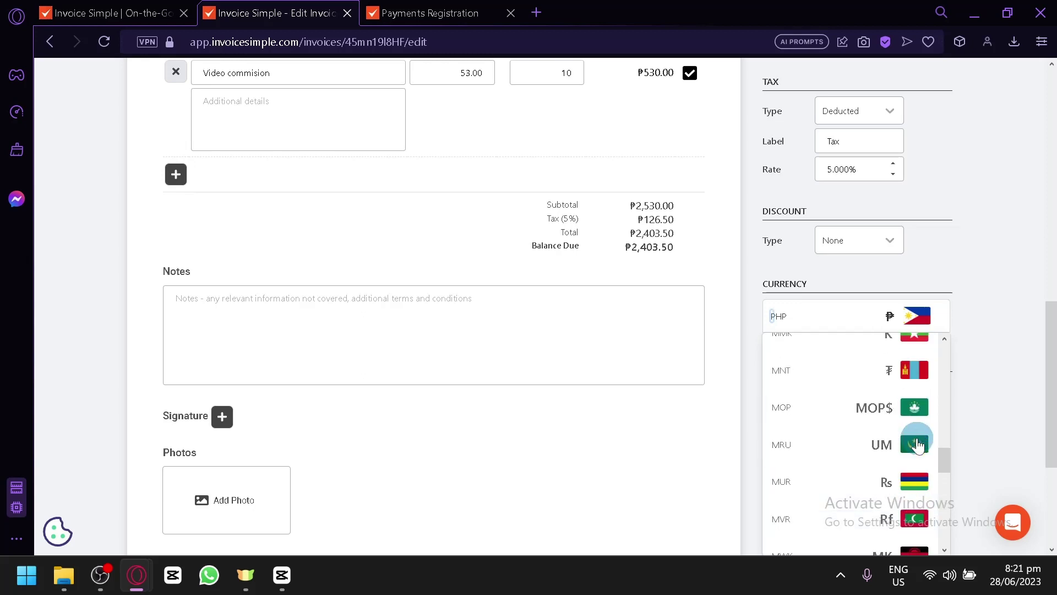
pyautogui.scroll(3, 917, 445)
pyautogui.scroll(10, 910, 445)
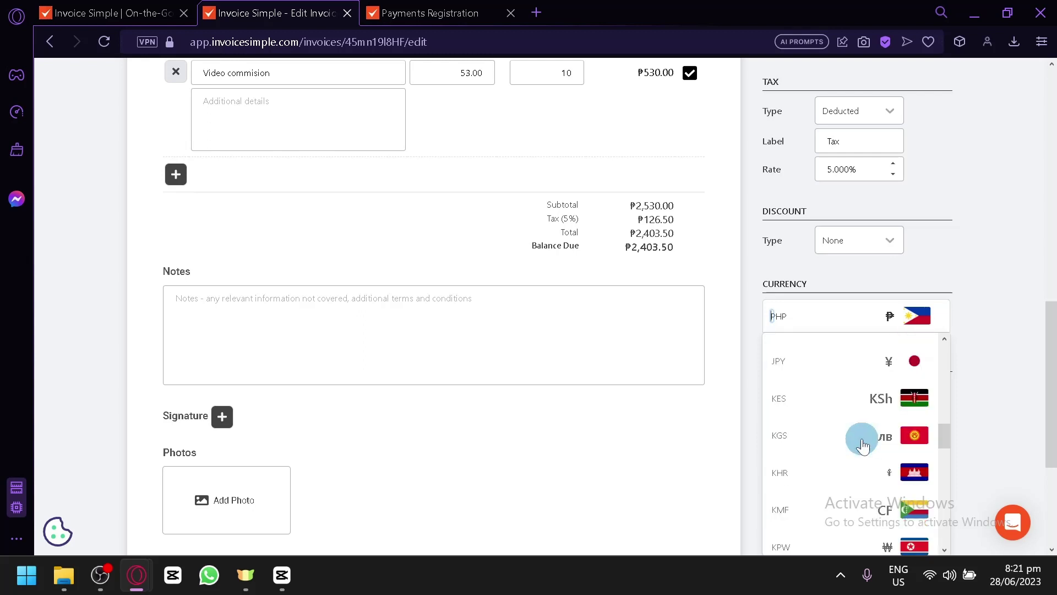
pyautogui.click(820, 359)
# - Confirm the JPY currency change and check the ¥2,403.50 balance due
pyautogui.click(640, 355)
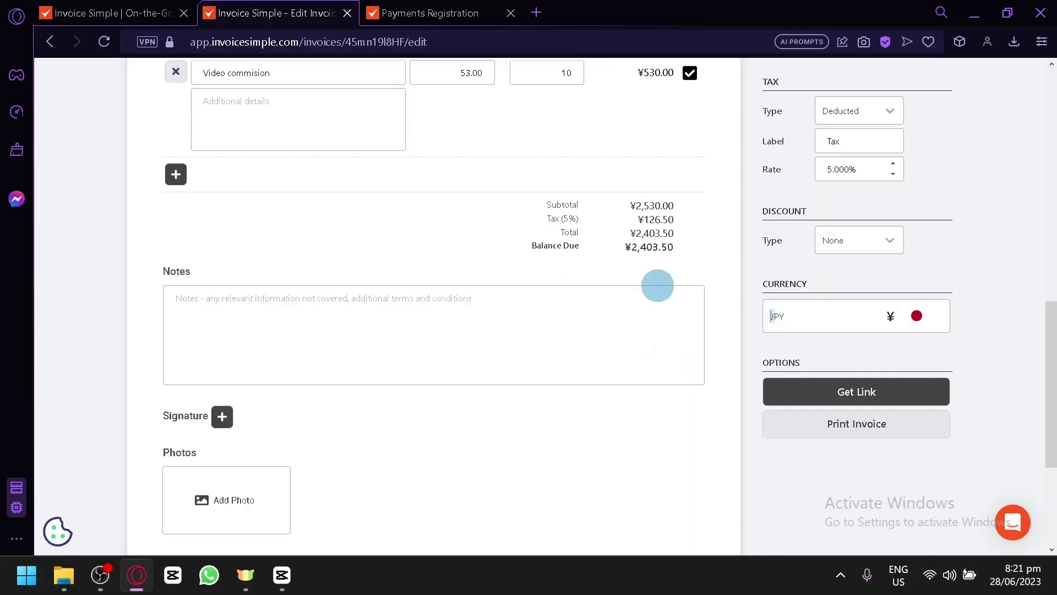
pyautogui.scroll(2, 656, 286)
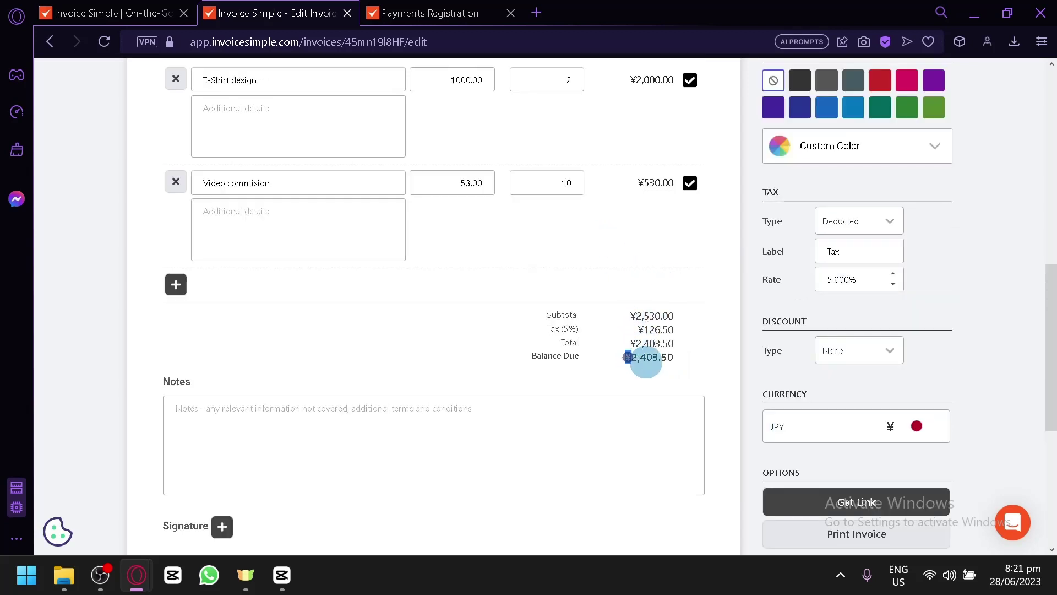
pyautogui.doubleClick(643, 356)
pyautogui.click(625, 192)
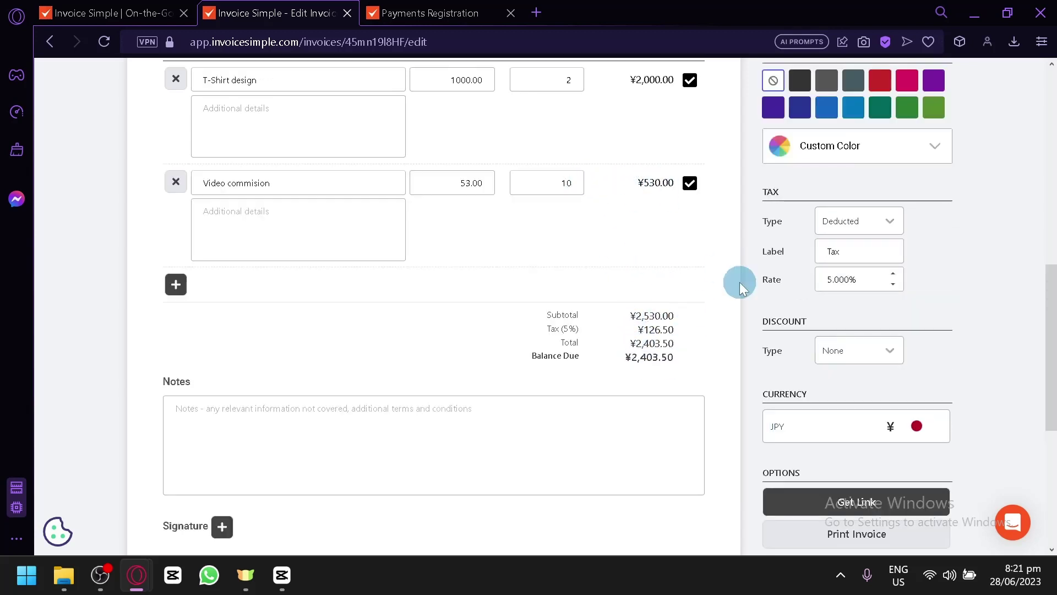
# - Prepare to enter an address for an email preview of the invoice
pyautogui.scroll(-4, 765, 393)
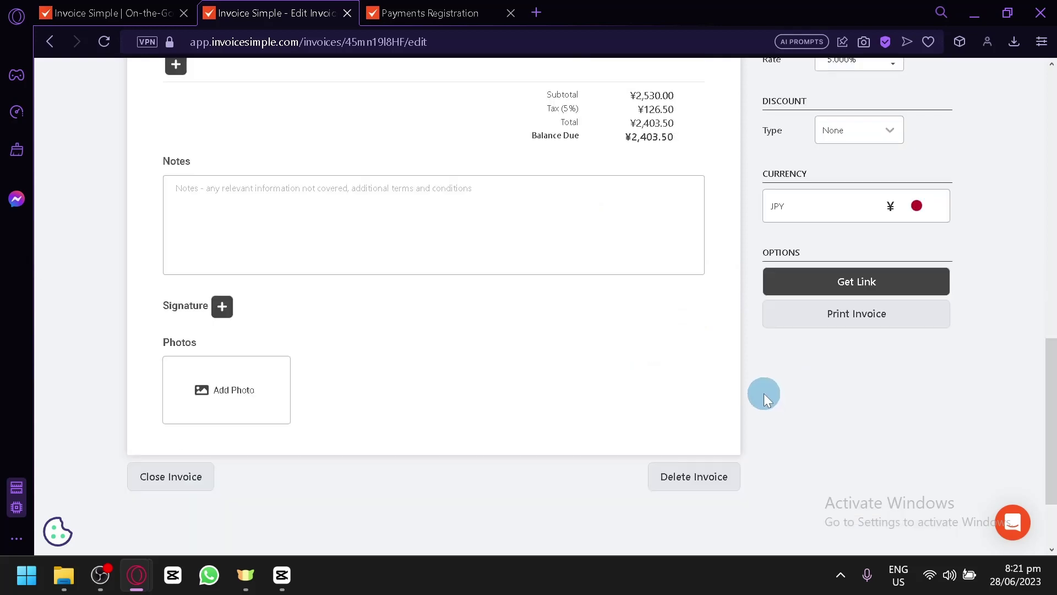
pyautogui.scroll(15, 514, 243)
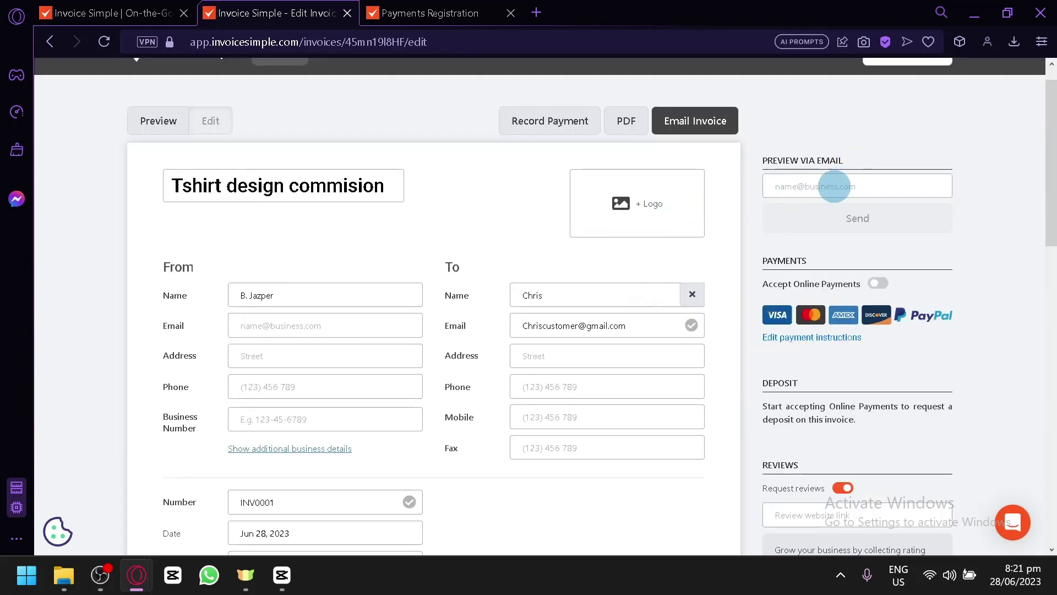
pyautogui.click(831, 185)
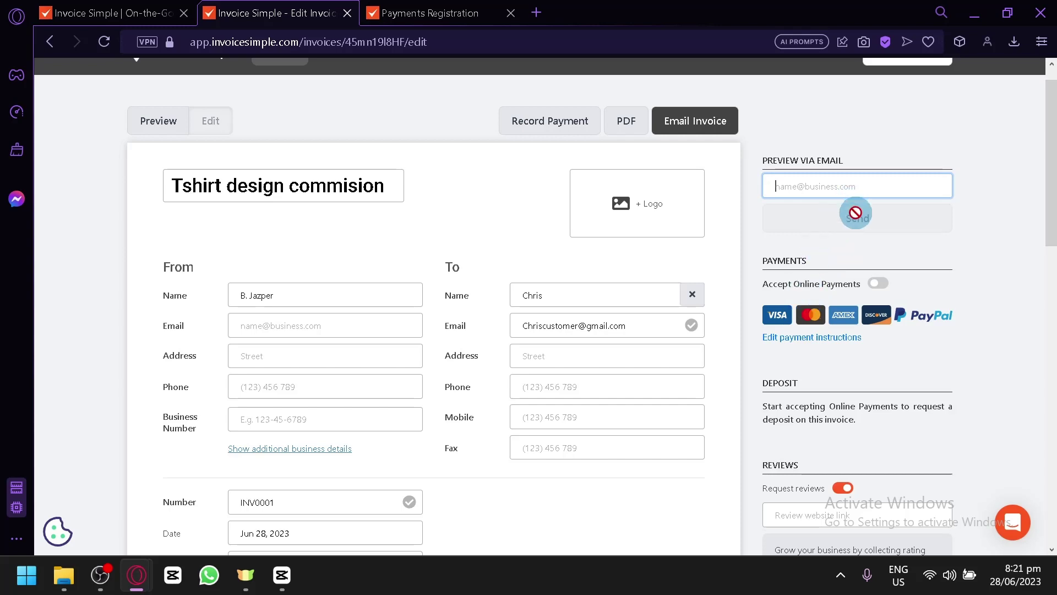
pyautogui.scroll(-15, 855, 218)
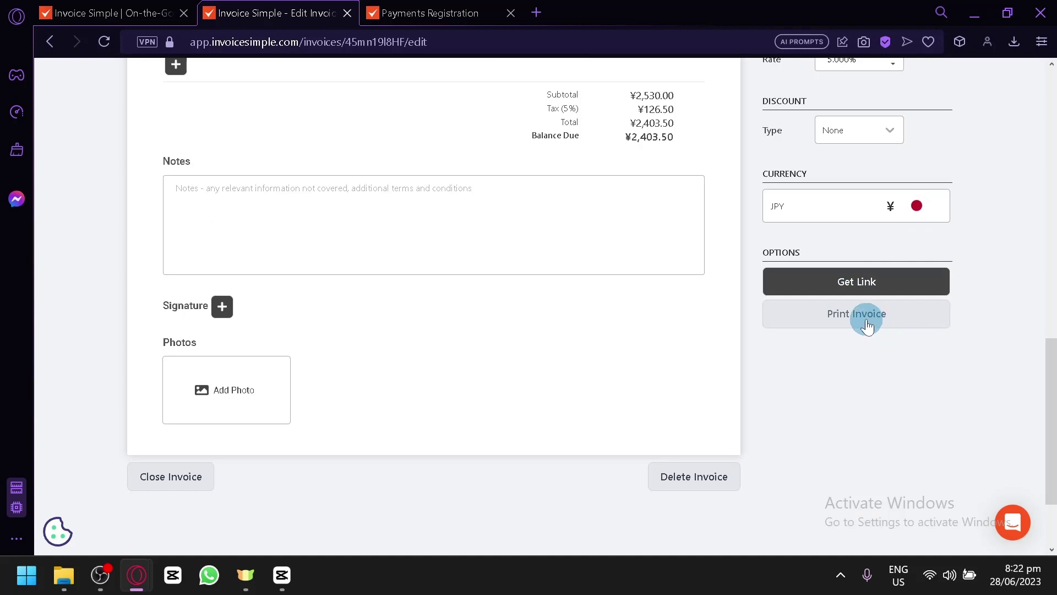
pyautogui.scroll(15, 867, 325)
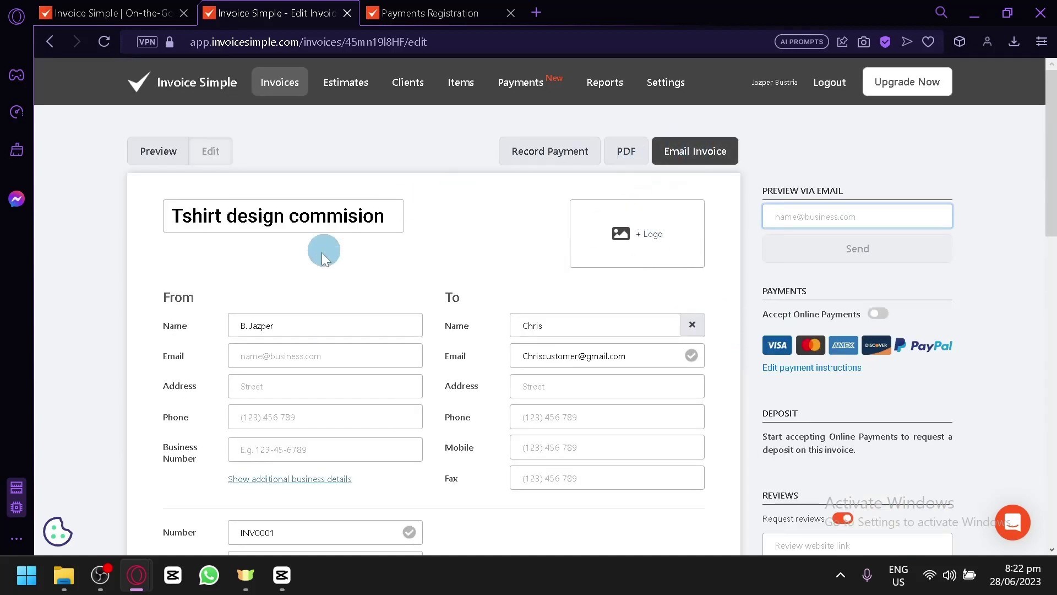
# - Request the invoice PDF, then leave the upgrade page for INV0001's edit form
pyautogui.click(637, 152)
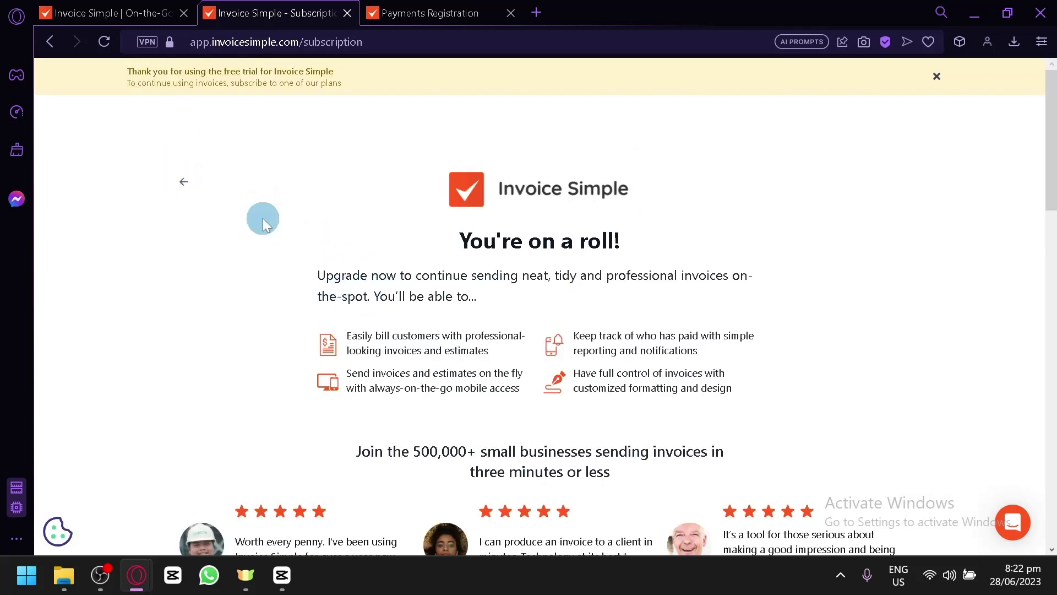
pyautogui.click(193, 180)
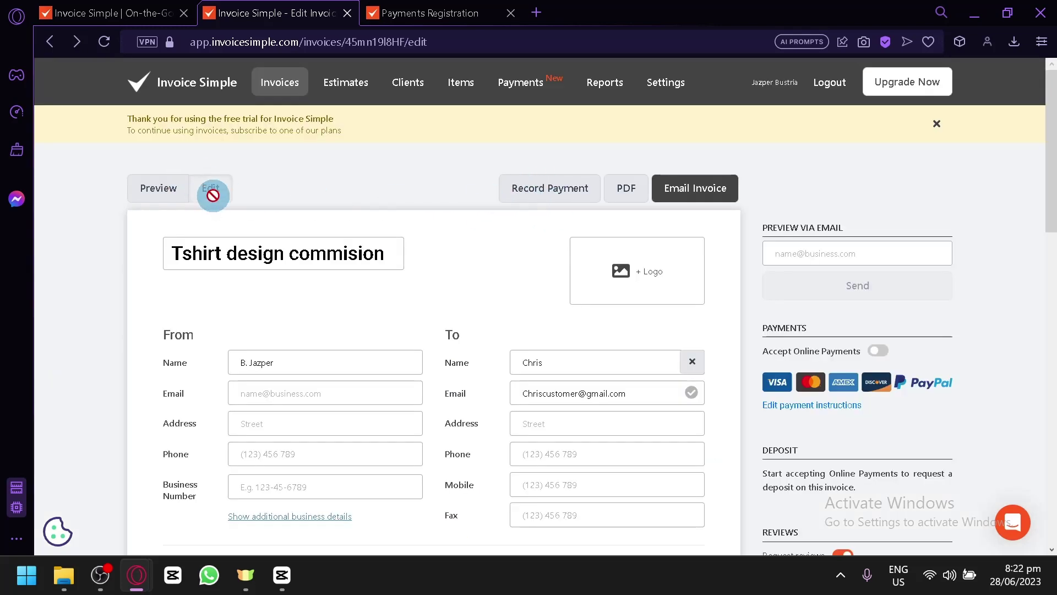
# - Preview INV0001 and look over the finished yen invoice with ¥2,403.50 due
pyautogui.click(159, 188)
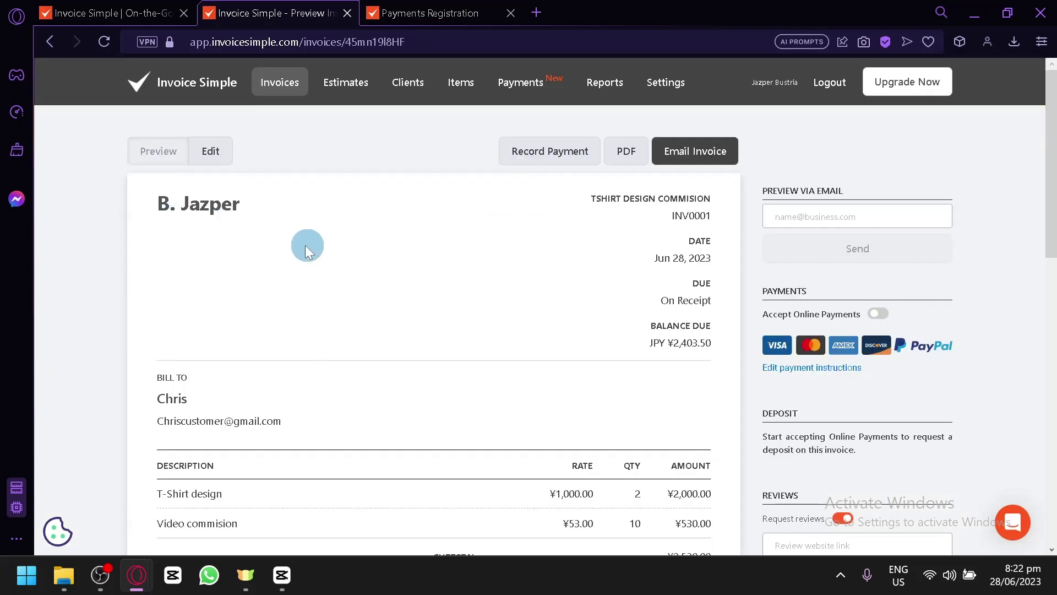
pyautogui.scroll(-6, 392, 244)
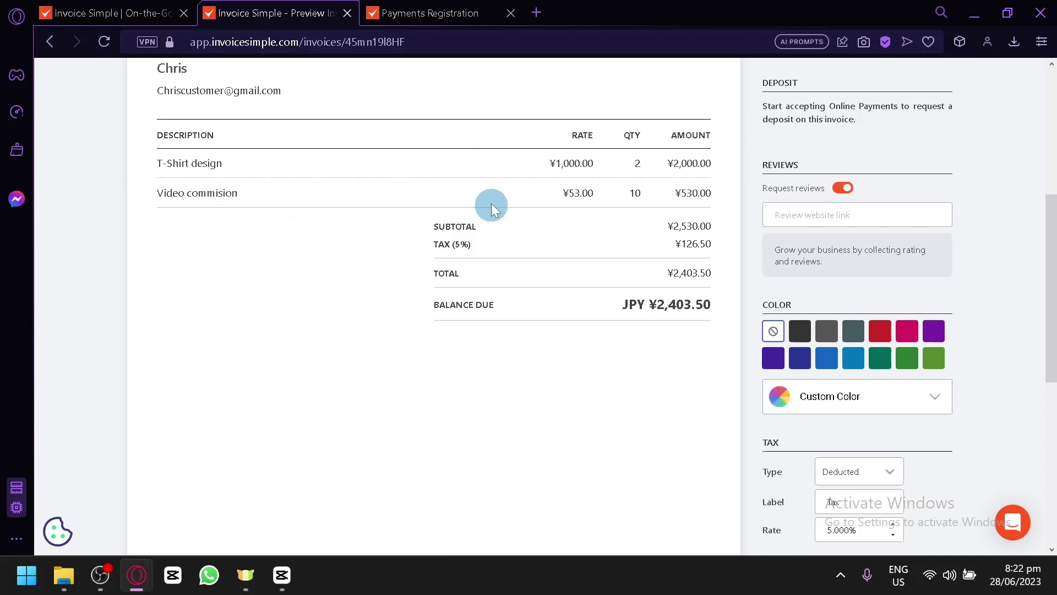
pyautogui.scroll(6, 458, 196)
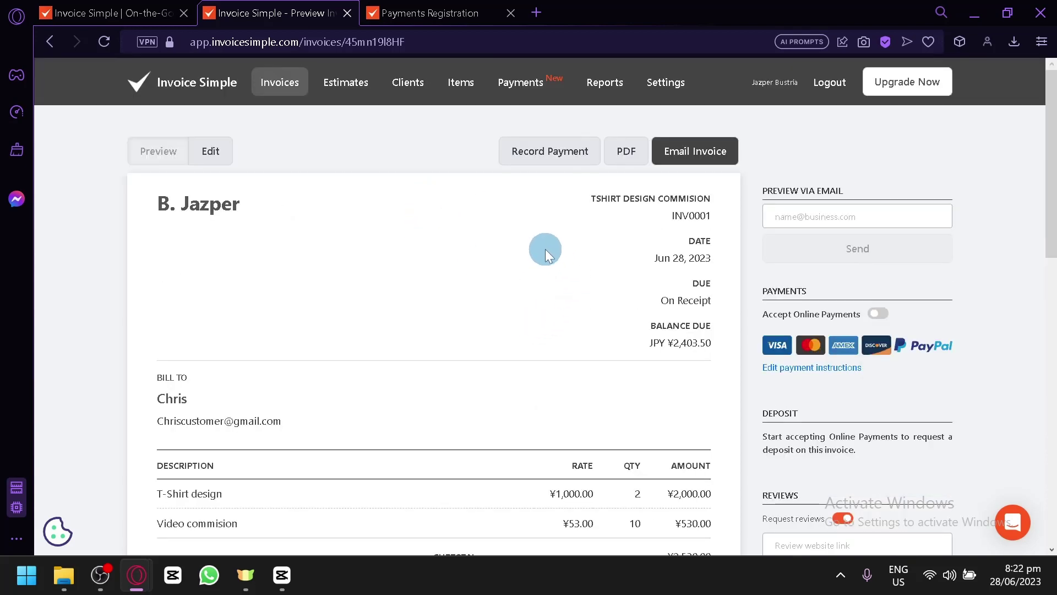
pyautogui.scroll(-10, 544, 249)
pyautogui.scroll(-2, 518, 223)
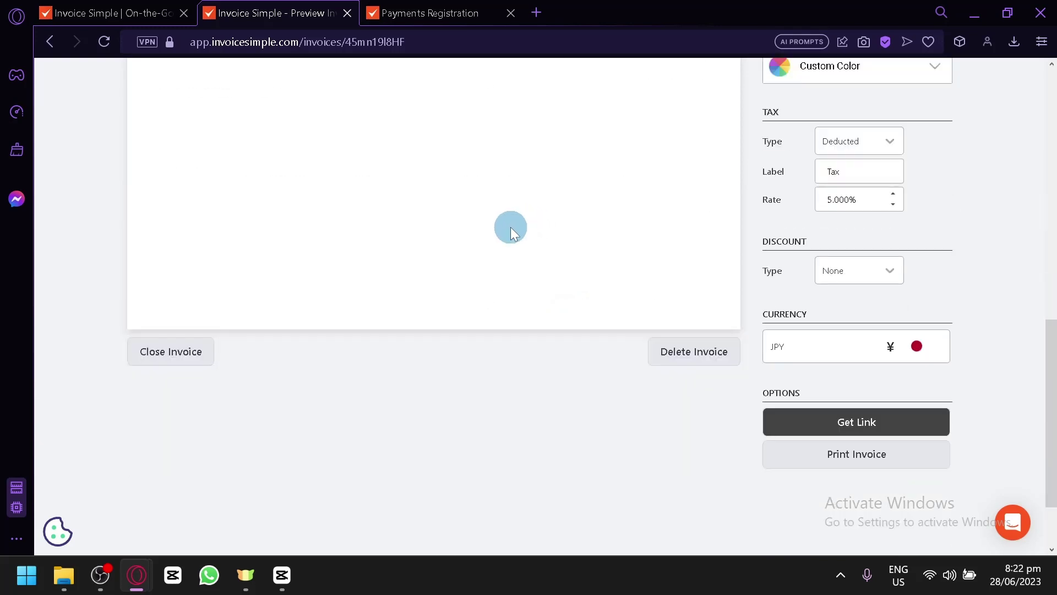
pyautogui.scroll(12, 510, 227)
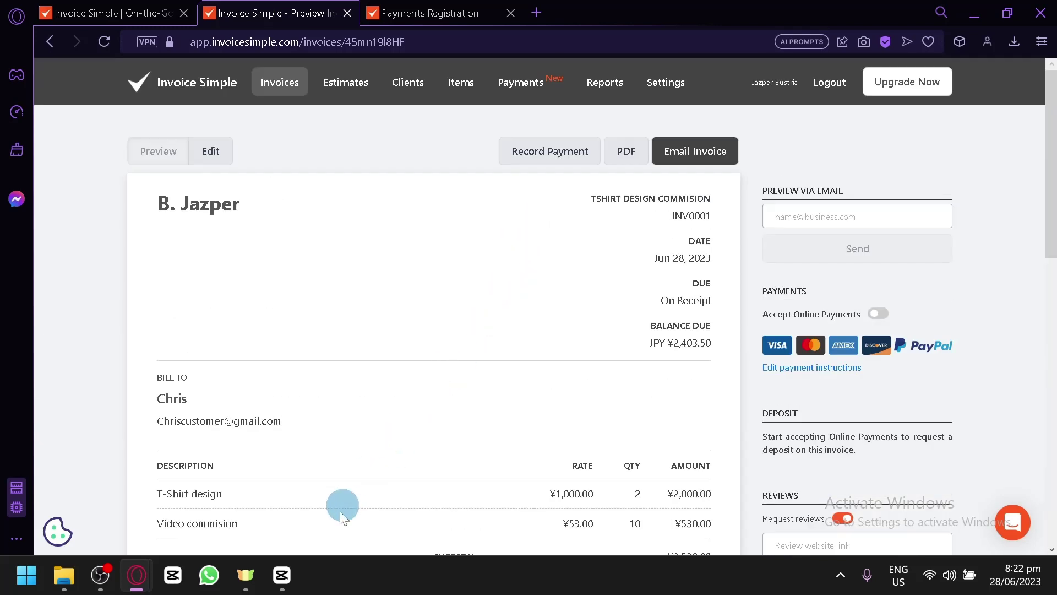
# - Open the empty Estimates list, look over a blank new estimate, then view Clients
pyautogui.click(347, 83)
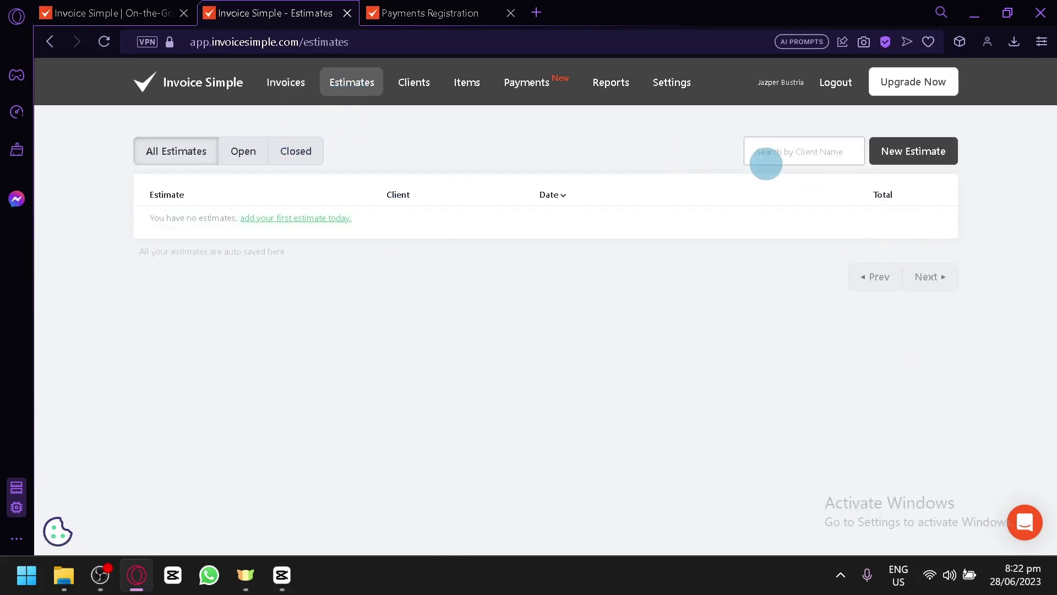
pyautogui.click(942, 153)
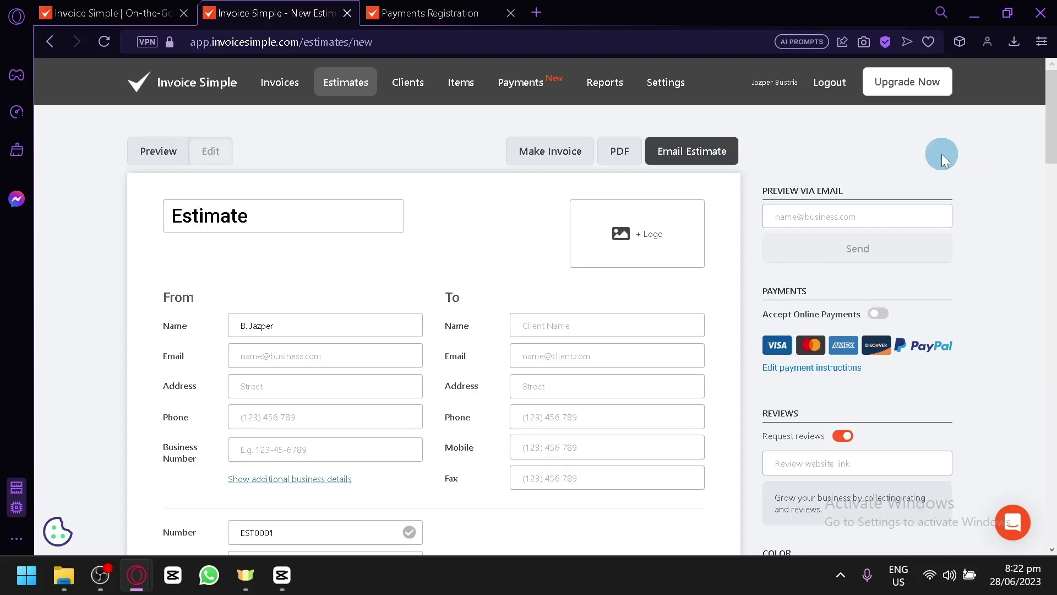
pyautogui.scroll(-10, 424, 276)
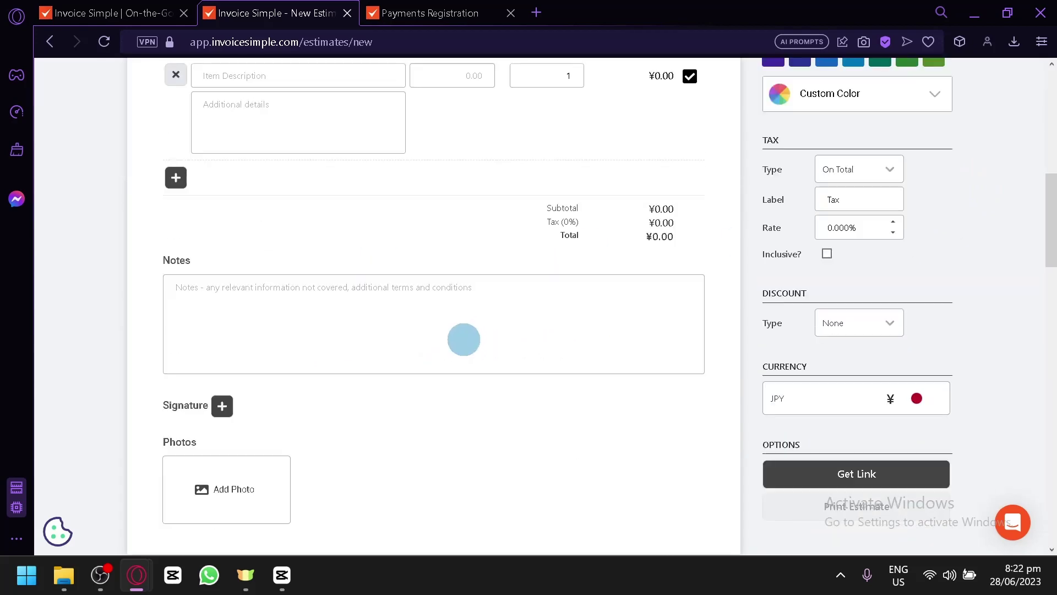
pyautogui.scroll(10, 394, 189)
pyautogui.click(408, 86)
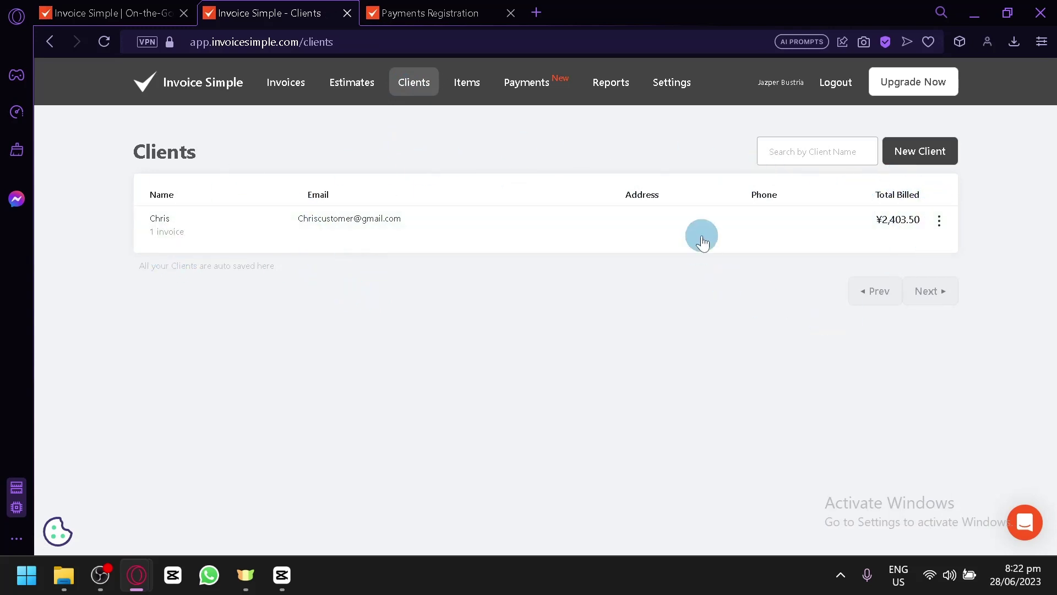
# - Check the saved T-Shirt design and Video commision items, then go back to Invoices
pyautogui.click(449, 80)
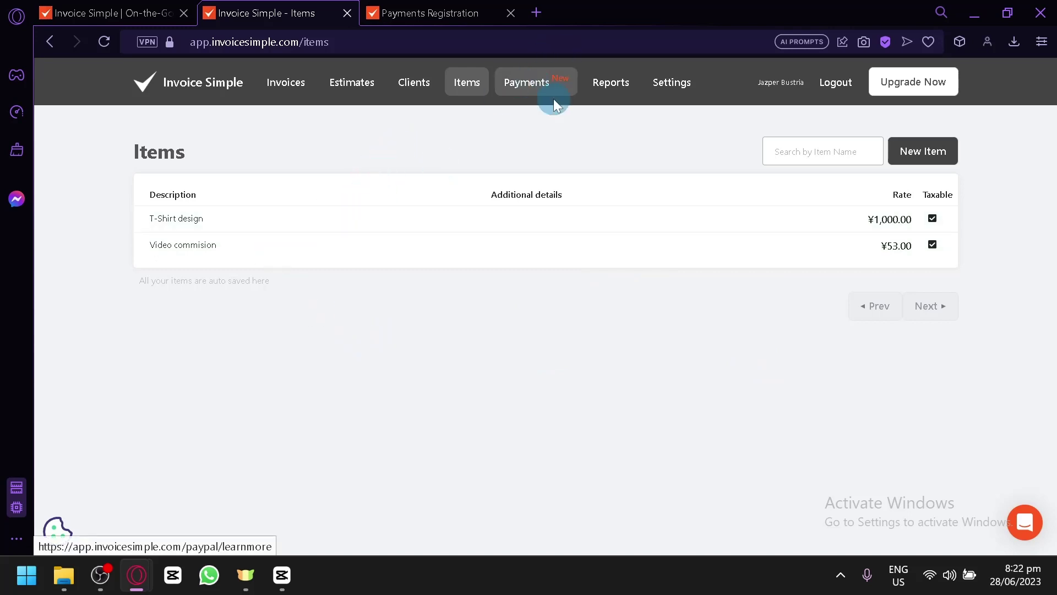
pyautogui.click(282, 84)
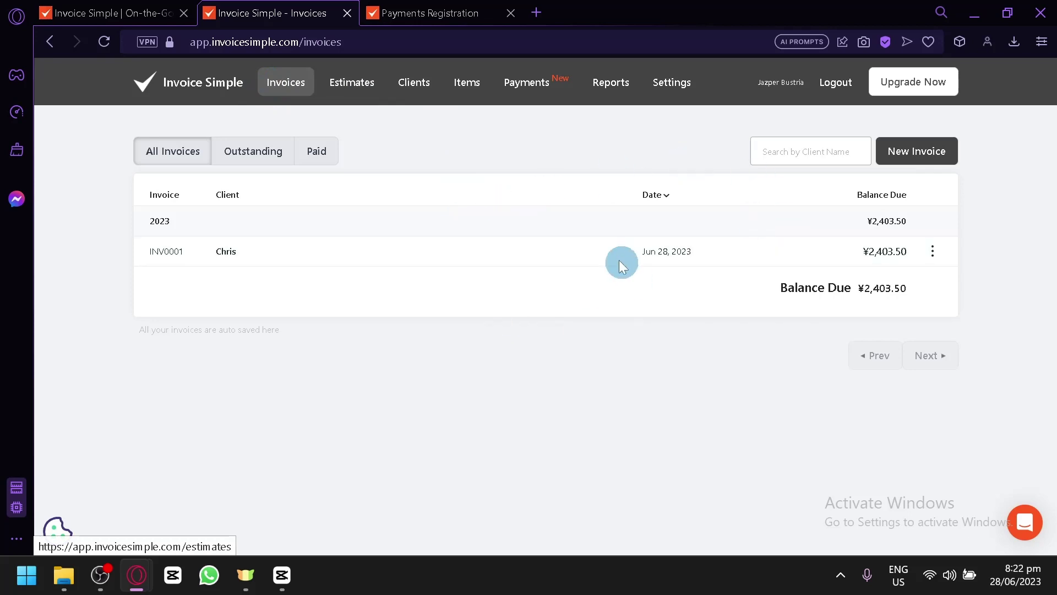
# - Compare the Essentials $6.99, Plus $13.49 and Premium $19.99 monthly upgrade plans
pyautogui.click(905, 84)
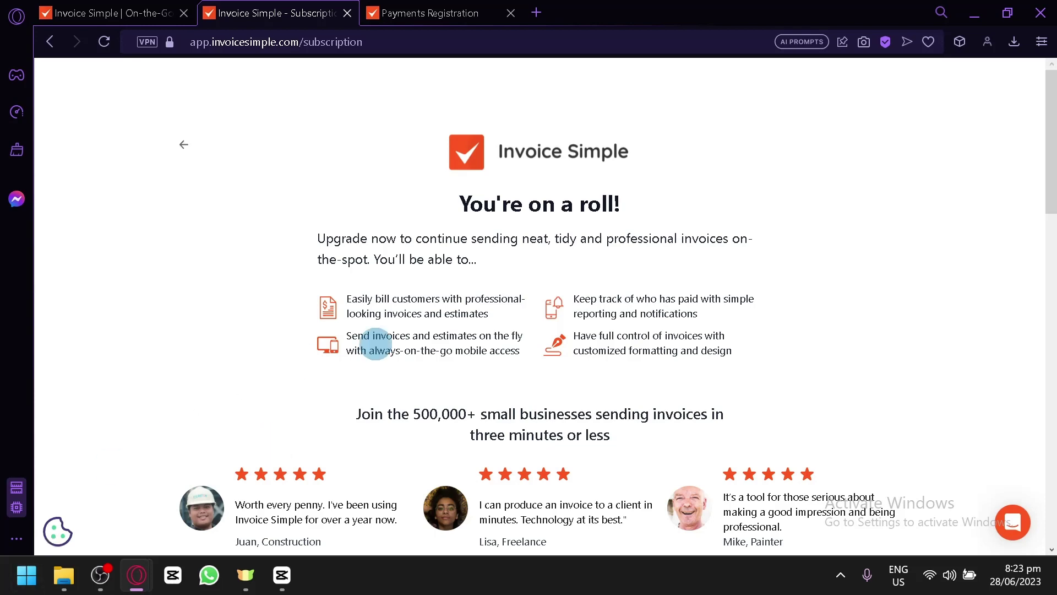
pyautogui.scroll(-10, 510, 312)
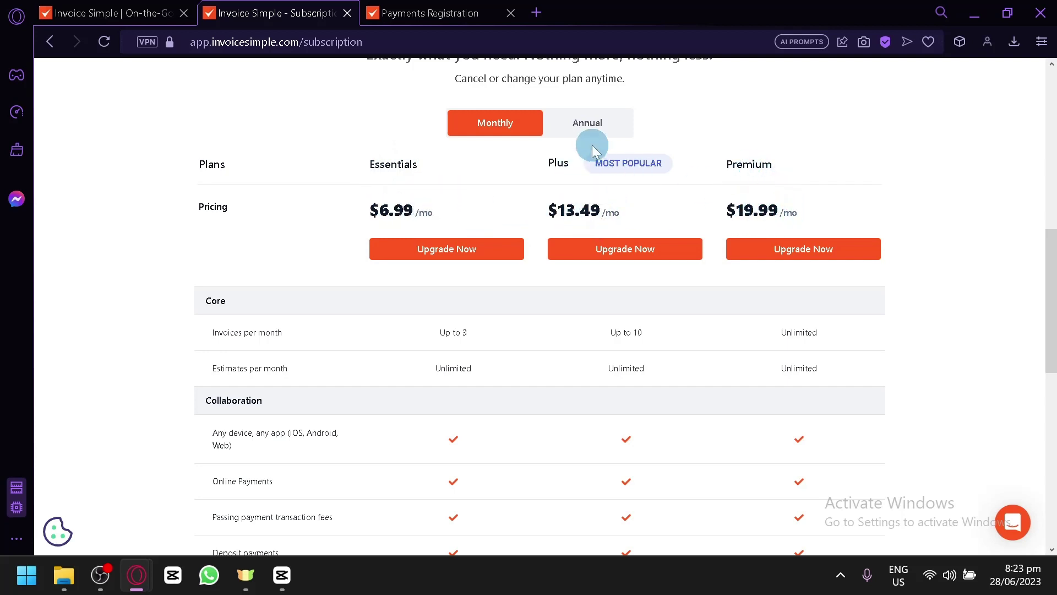
pyautogui.scroll(-1, 566, 212)
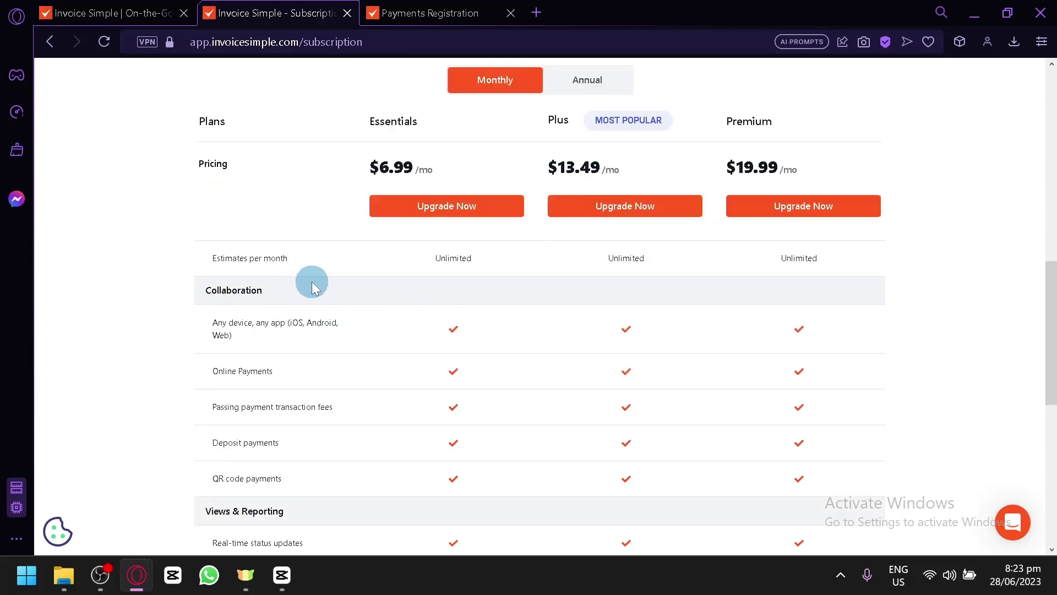
pyautogui.scroll(1, 435, 269)
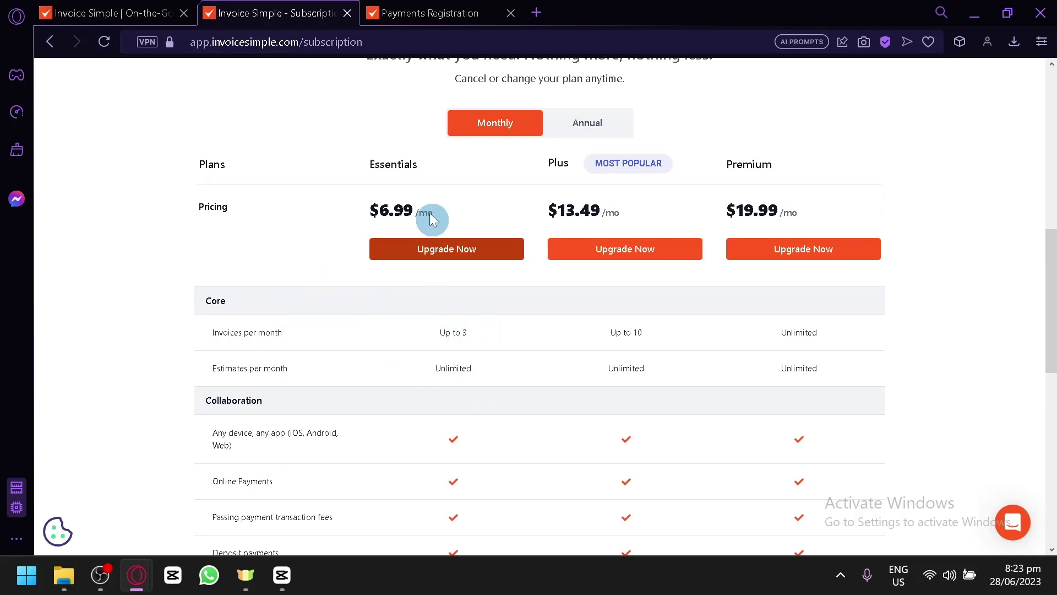
pyautogui.scroll(2, 474, 366)
pyautogui.scroll(-2, 475, 407)
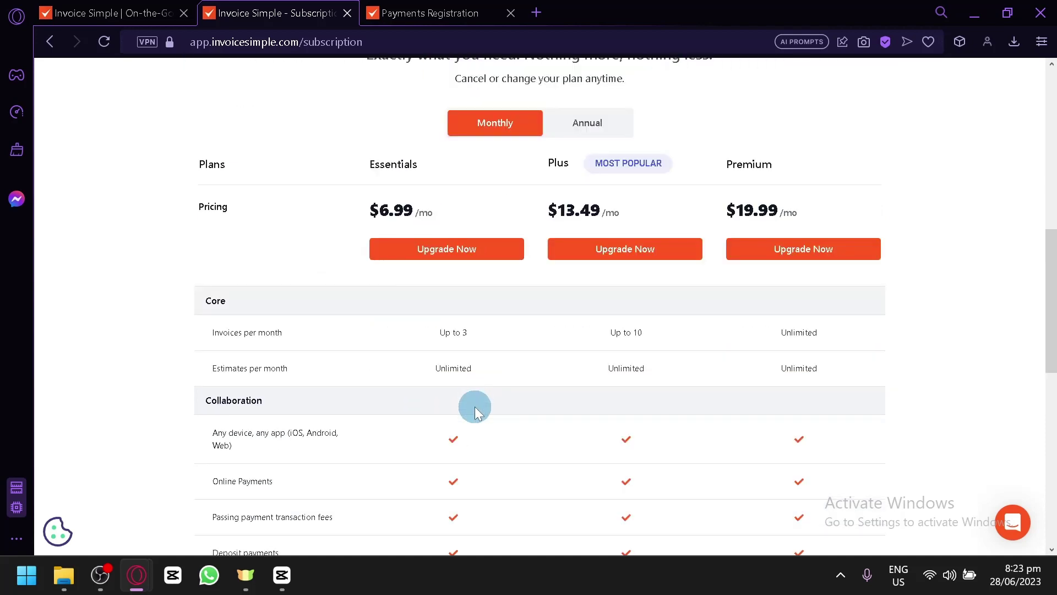
pyautogui.scroll(10, 474, 408)
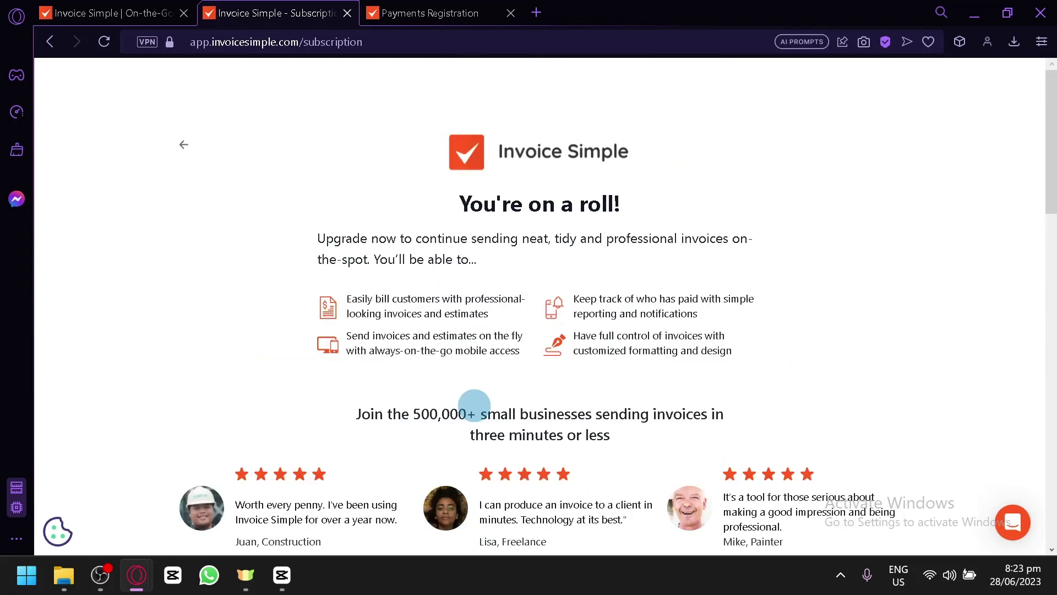
pyautogui.scroll(-10, 474, 405)
pyautogui.scroll(2, 474, 409)
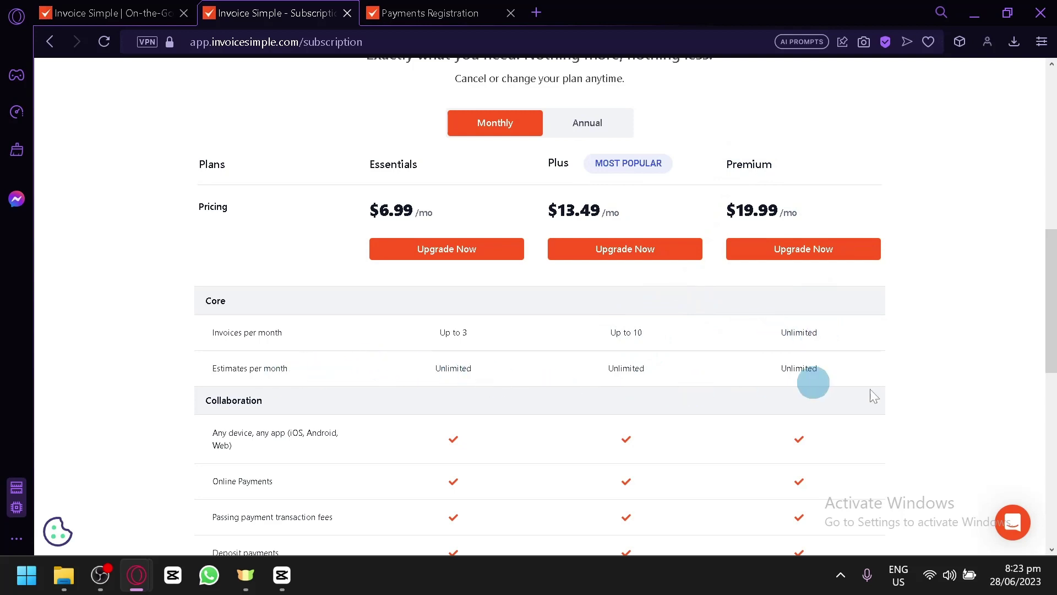
pyautogui.scroll(-2, 760, 380)
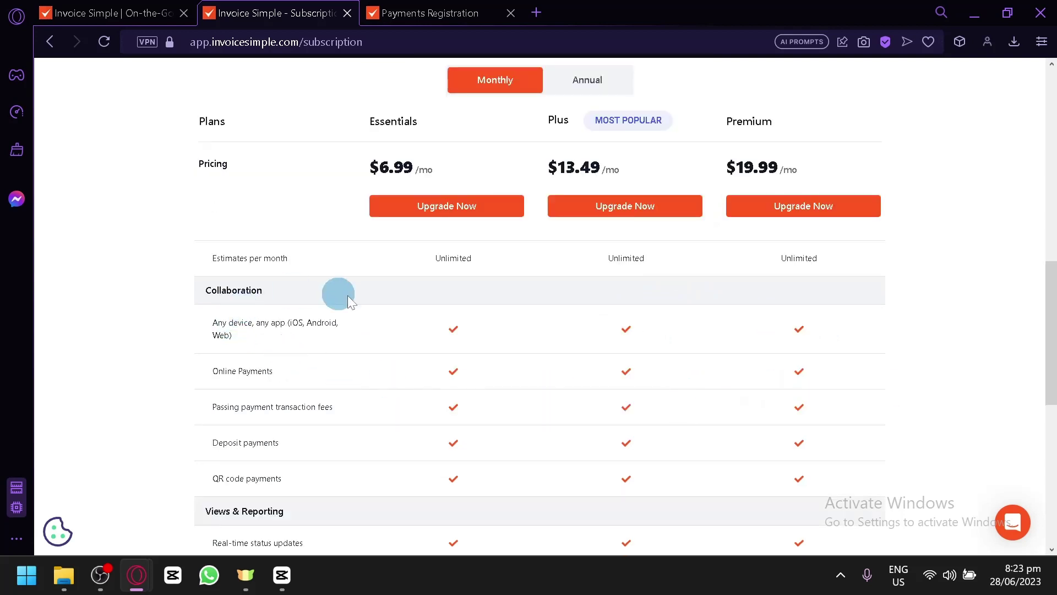
pyautogui.scroll(-6, 338, 293)
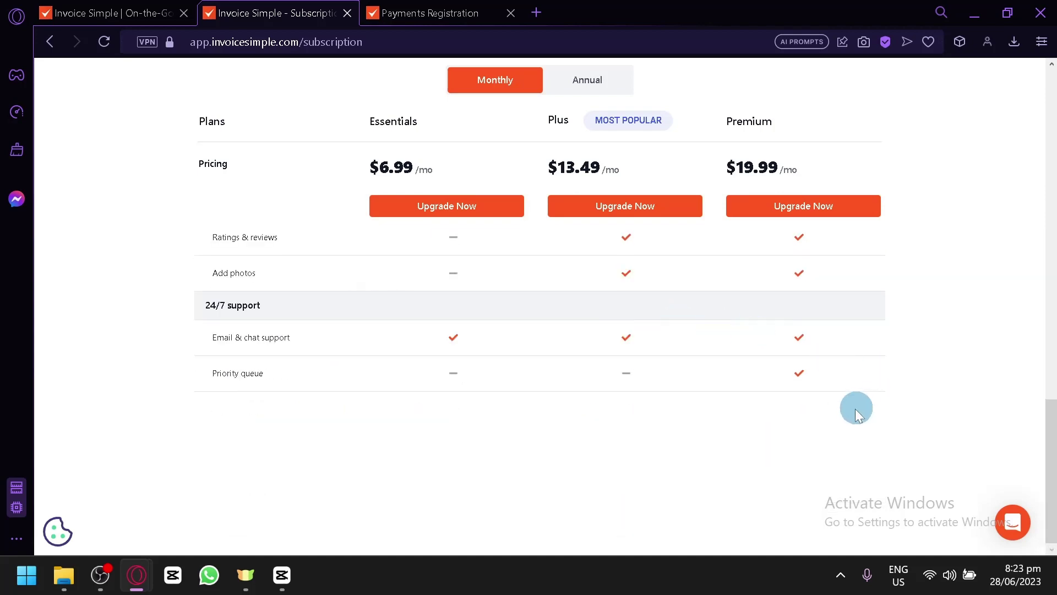
pyautogui.scroll(15, 856, 410)
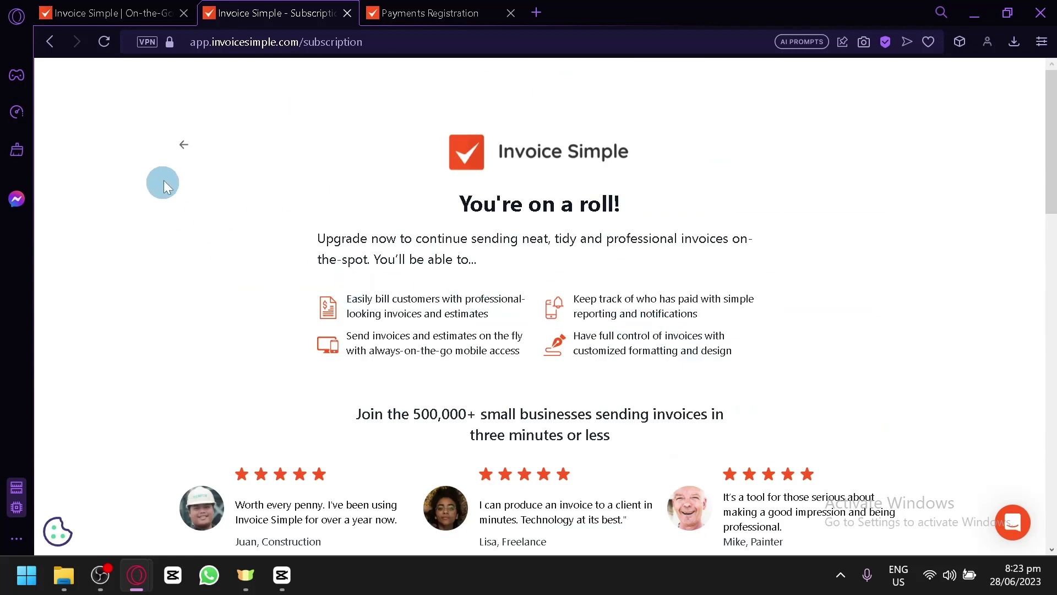
pyautogui.scroll(-10, 584, 322)
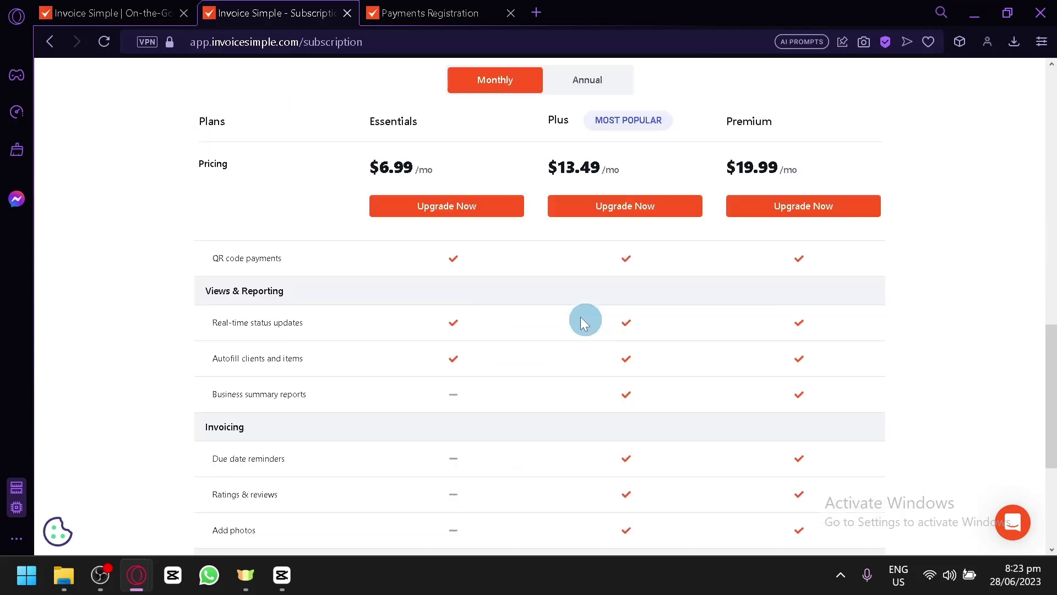
pyautogui.scroll(5, 417, 243)
pyautogui.scroll(5, 419, 243)
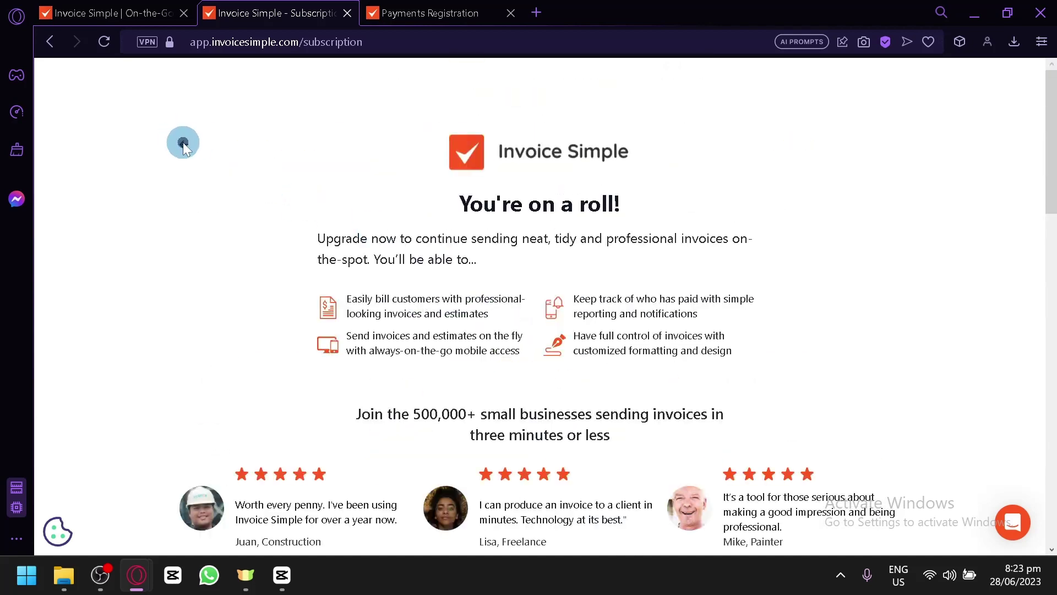
# - Return to the invoices list by way of the Invoice Simple landing page
pyautogui.click(183, 143)
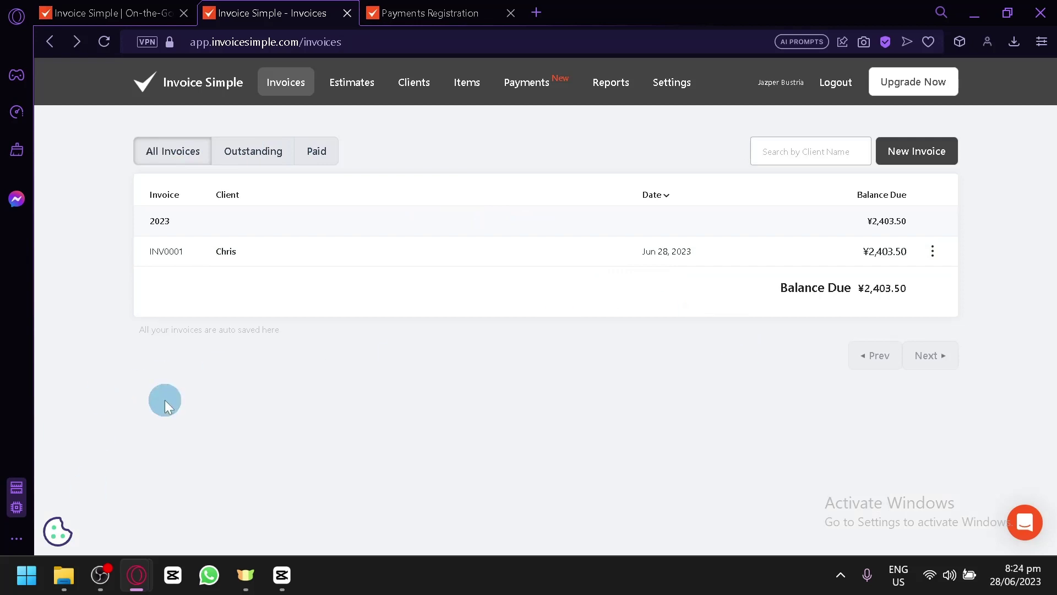
pyautogui.click(170, 12)
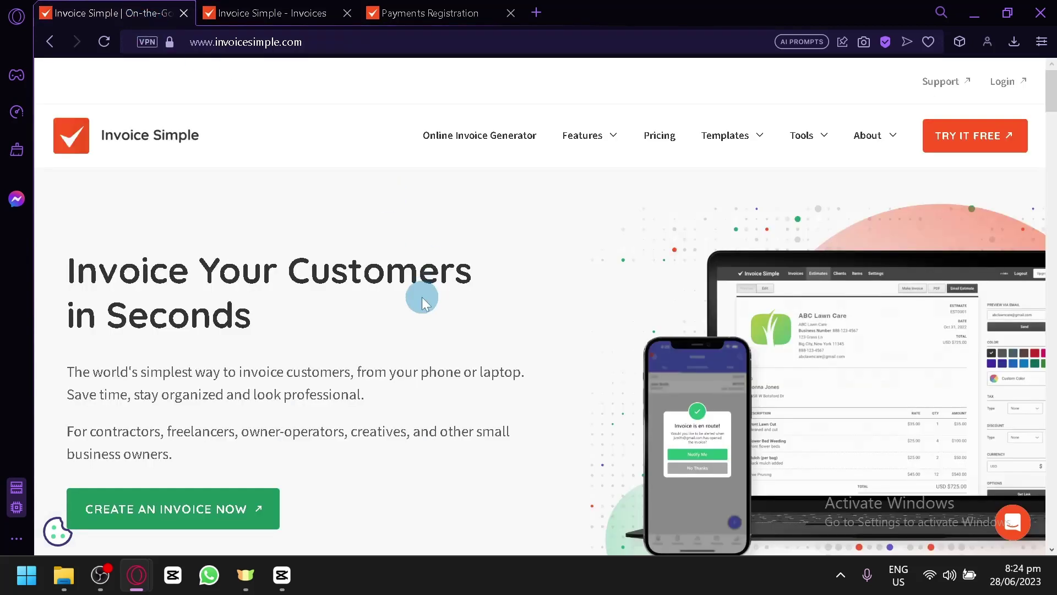
pyautogui.click(257, 12)
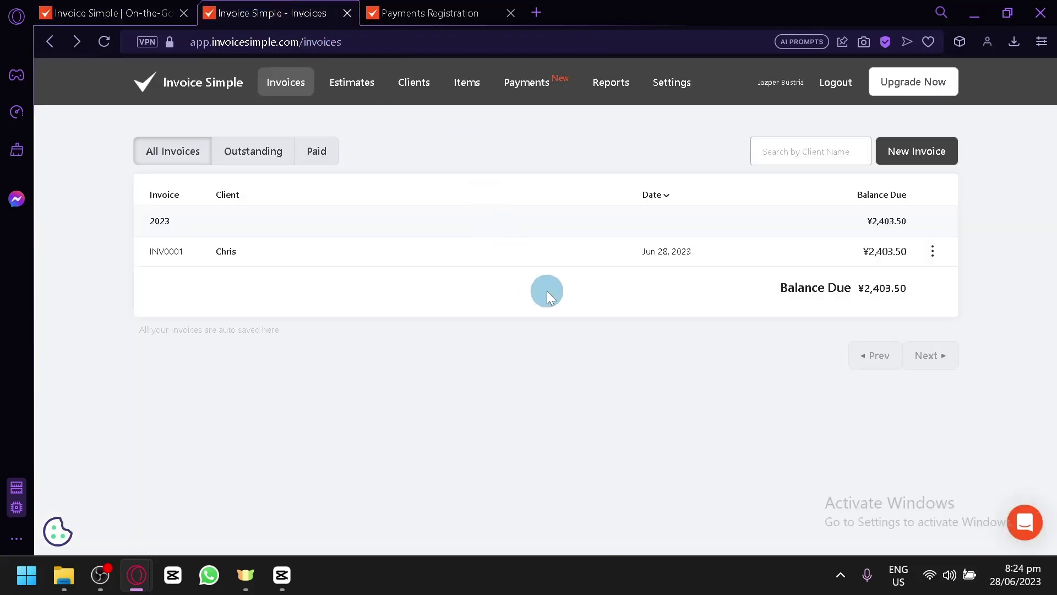
# - Start new invoice INV0002 and scroll through its blank form
pyautogui.click(942, 144)
pyautogui.scroll(-4, 580, 257)
pyautogui.scroll(4, 485, 319)
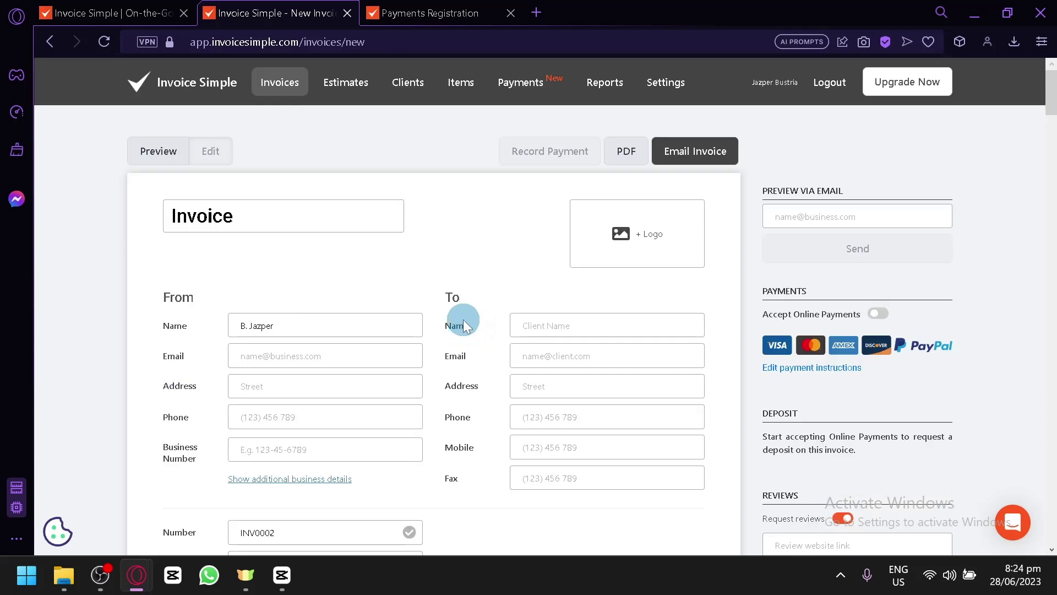
pyautogui.scroll(-5, 464, 321)
pyautogui.scroll(3, 463, 320)
pyautogui.scroll(-5, 464, 320)
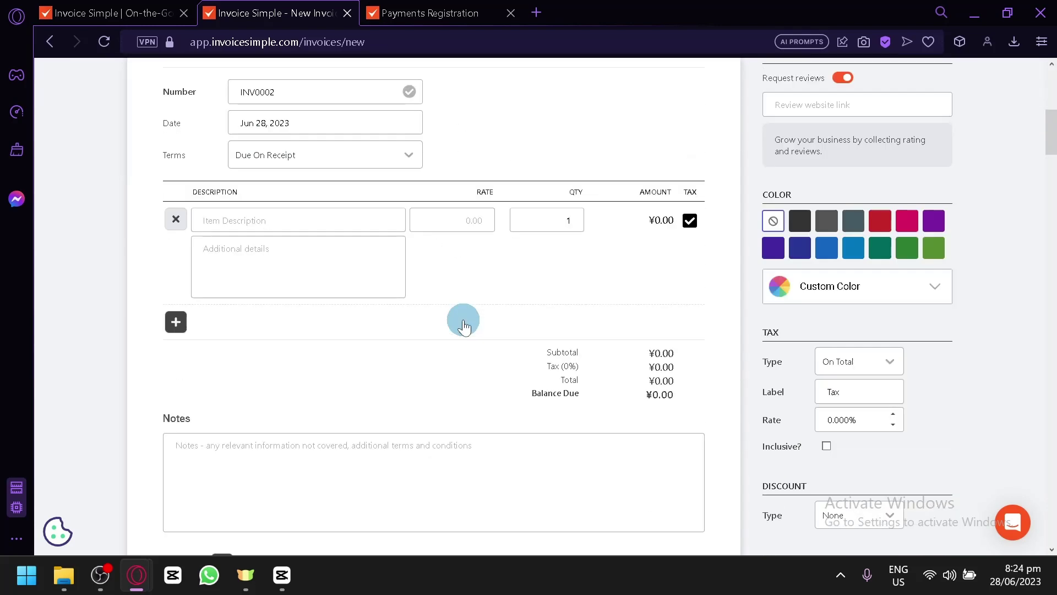
pyautogui.scroll(-4, 463, 325)
pyautogui.scroll(-4, 463, 325)
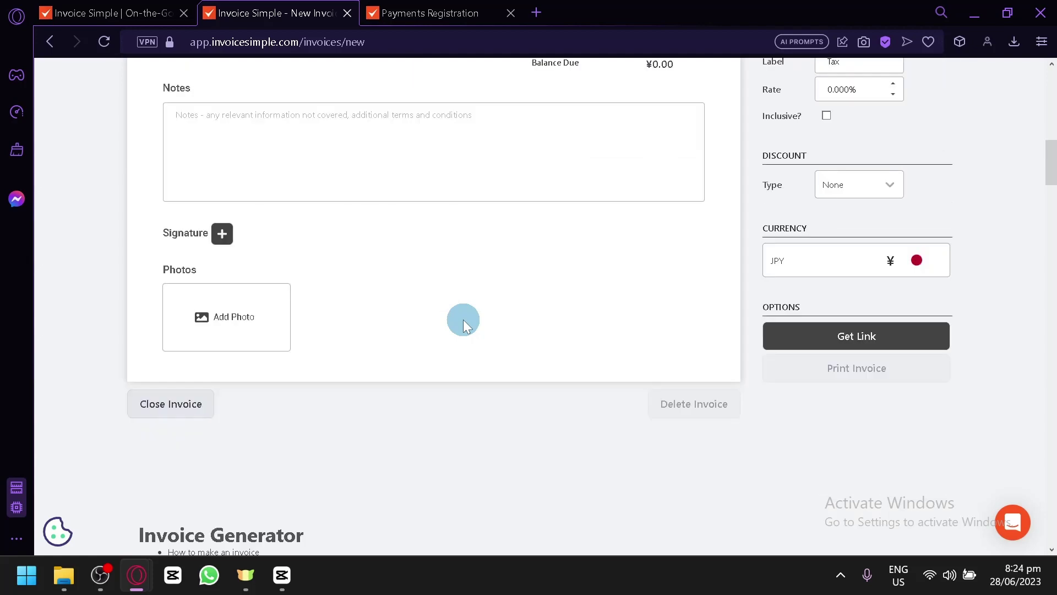
pyautogui.scroll(-4, 463, 325)
pyautogui.scroll(-4, 464, 322)
pyautogui.scroll(15, 484, 307)
pyautogui.scroll(-2, 644, 361)
pyautogui.scroll(-4, 842, 407)
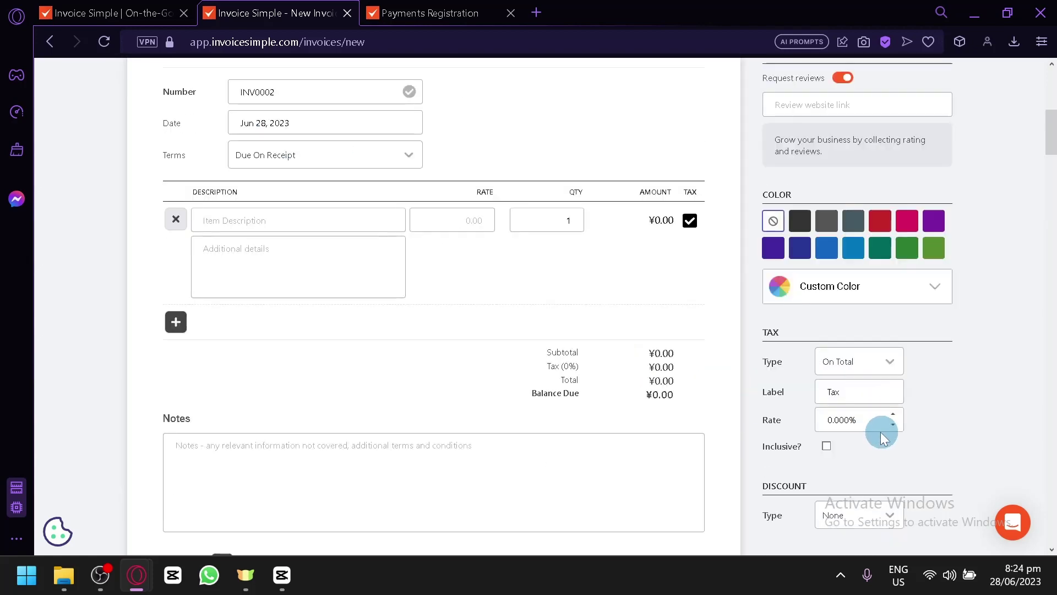
pyautogui.scroll(4, 645, 354)
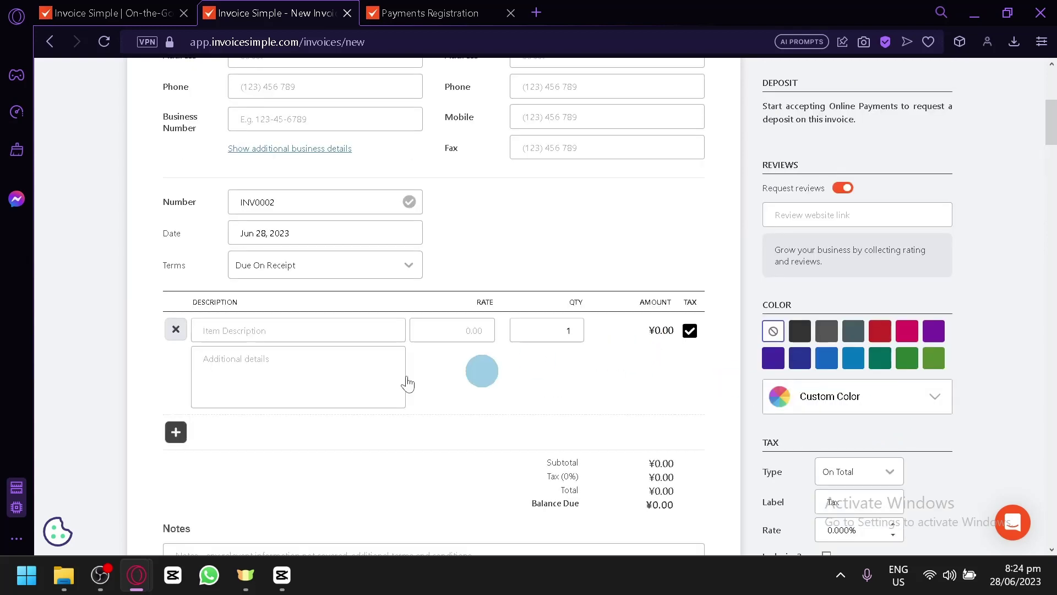
# - Click into the blank INV0002 form, leaving it unfinished, and scroll back up
pyautogui.click(305, 330)
pyautogui.click(545, 230)
pyautogui.scroll(2, 556, 245)
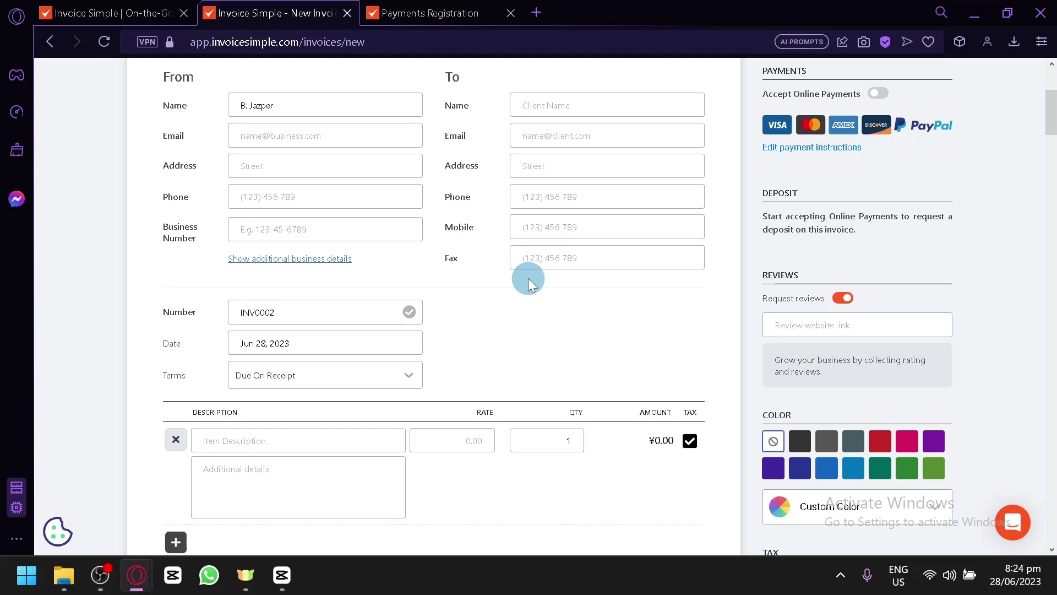
pyautogui.scroll(4, 518, 275)
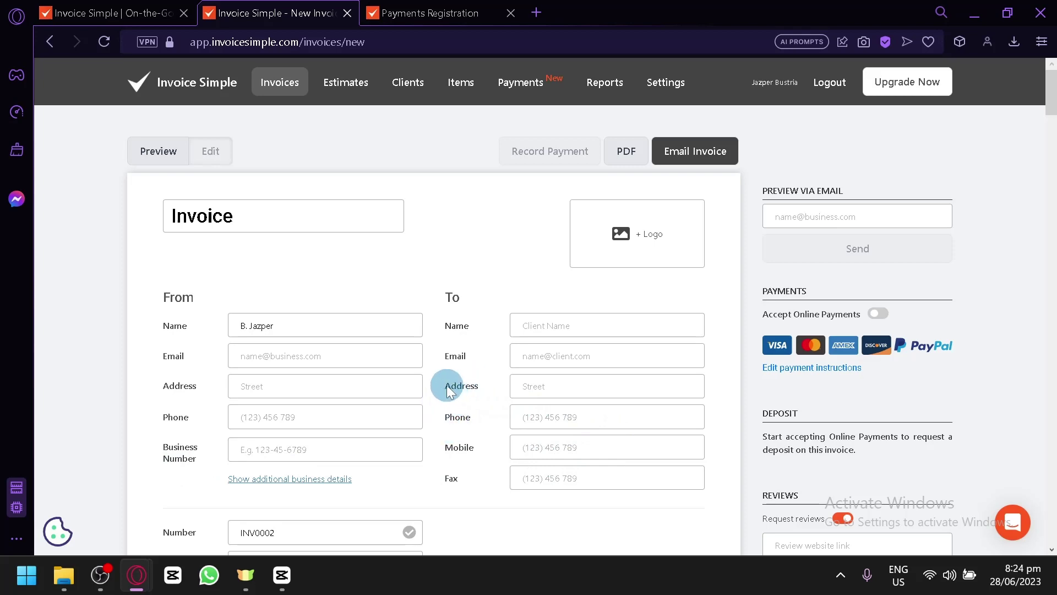
pyautogui.scroll(-2, 458, 468)
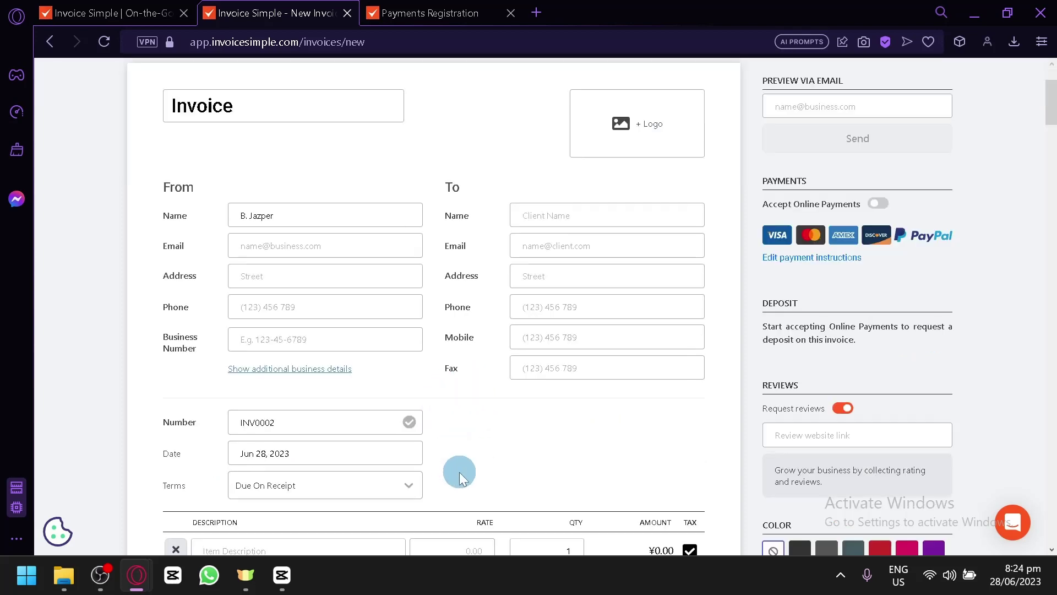
pyautogui.scroll(2, 428, 265)
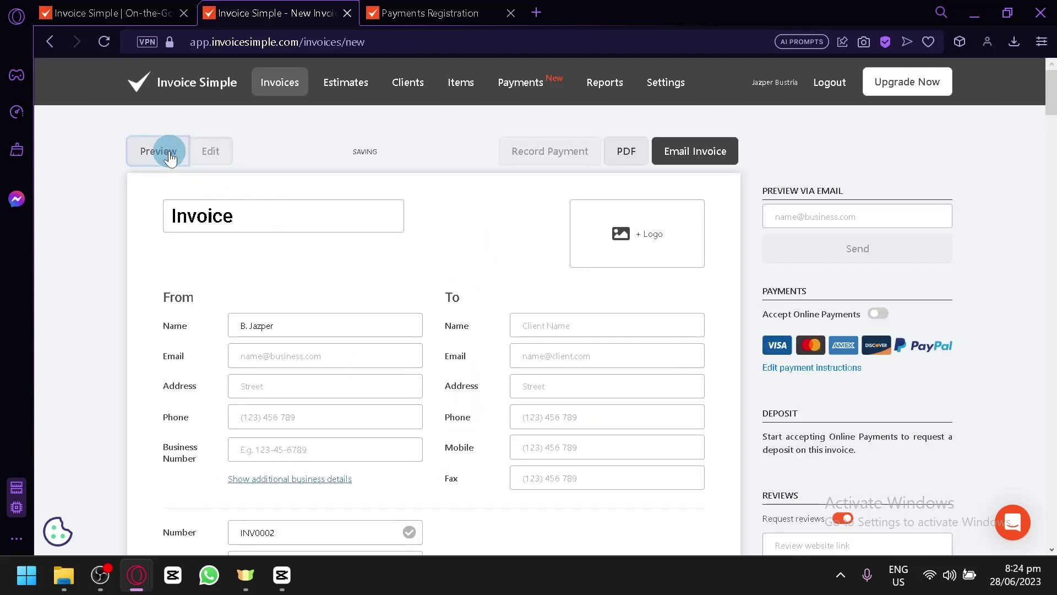
# - Go back to the invoices list and open INV0001, Tshirt design commision, for review
pyautogui.click(268, 90)
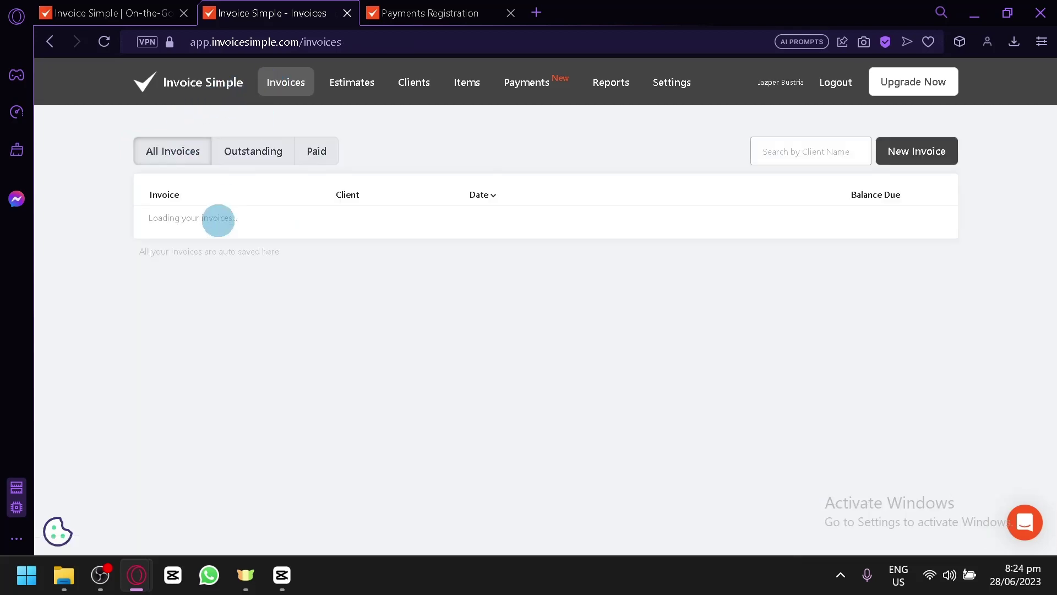
pyautogui.click(241, 278)
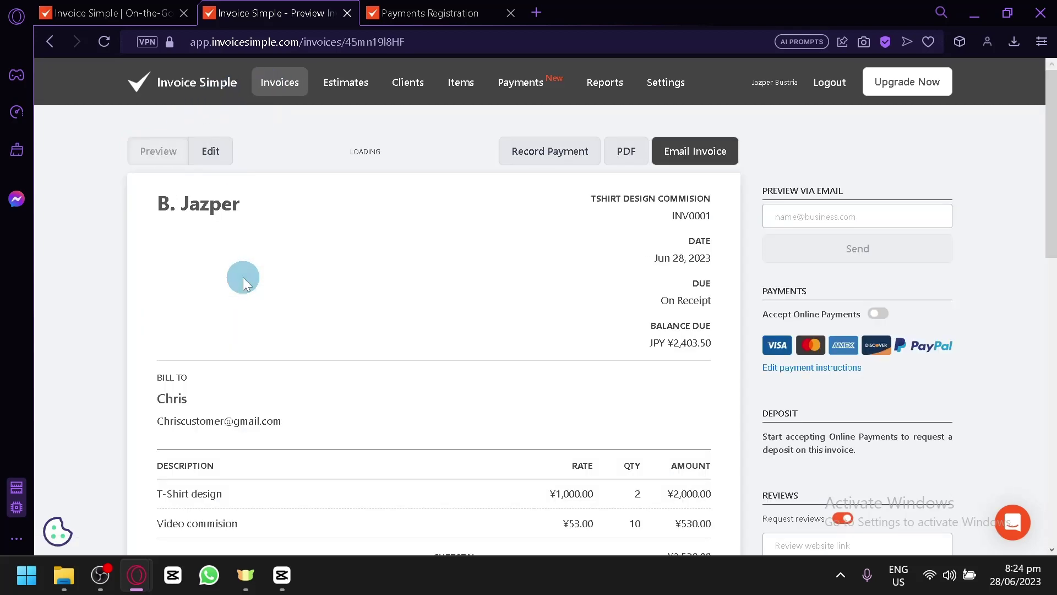
pyautogui.scroll(-2, 381, 234)
pyautogui.scroll(2, 385, 238)
pyautogui.scroll(-2, 384, 238)
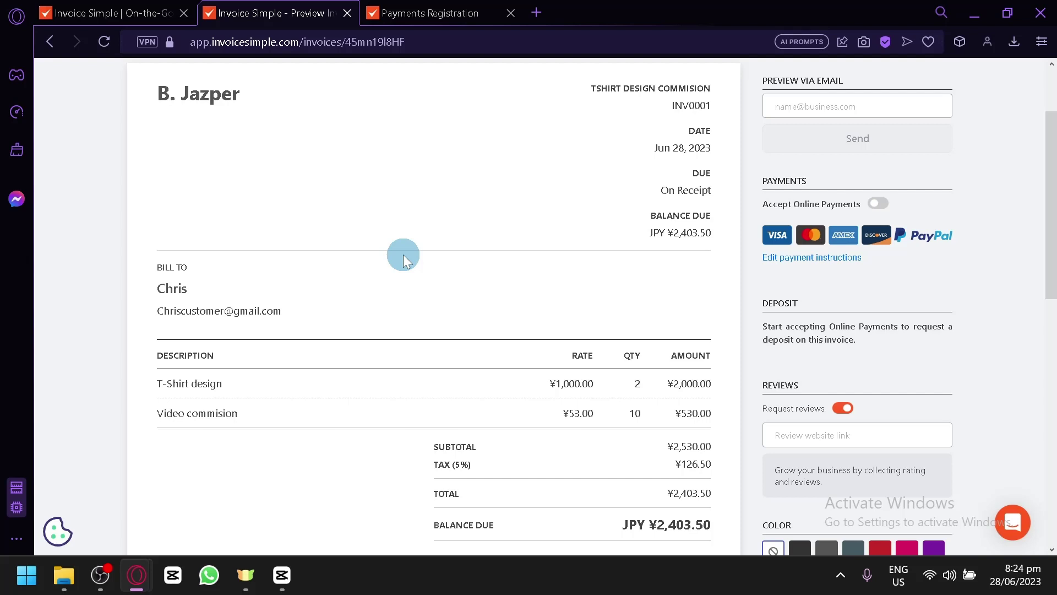
pyautogui.scroll(2, 289, 184)
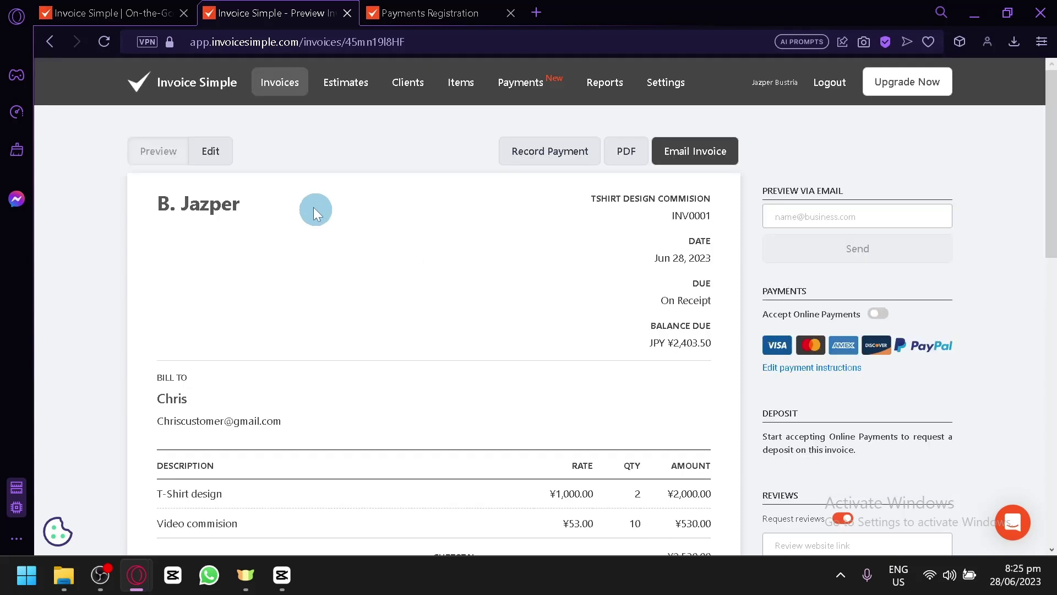
# - Check INV0001's details in edit mode, then return to its preview
pyautogui.click(233, 150)
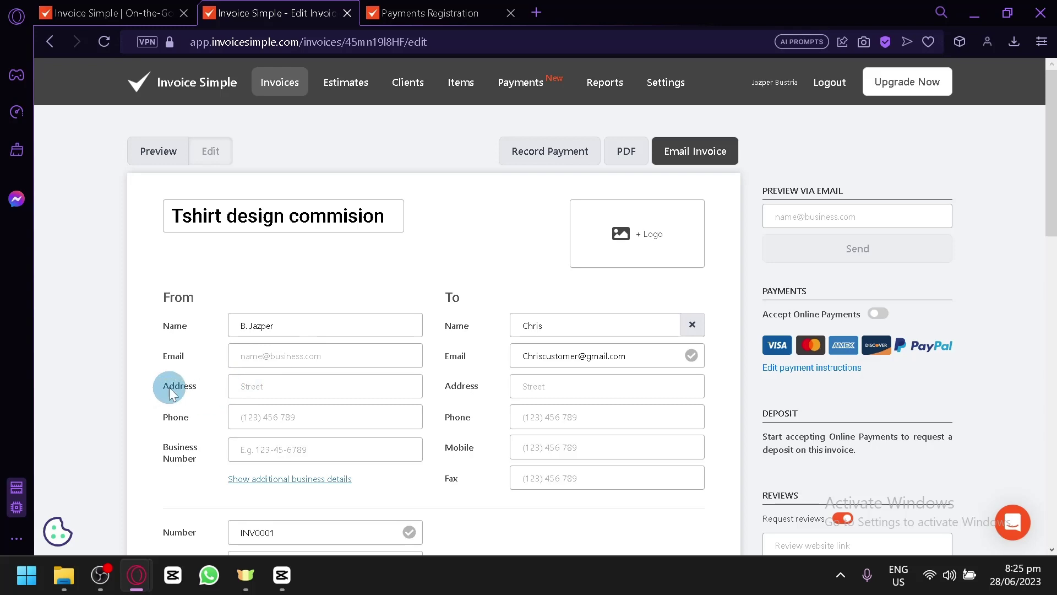
pyautogui.scroll(-4, 216, 419)
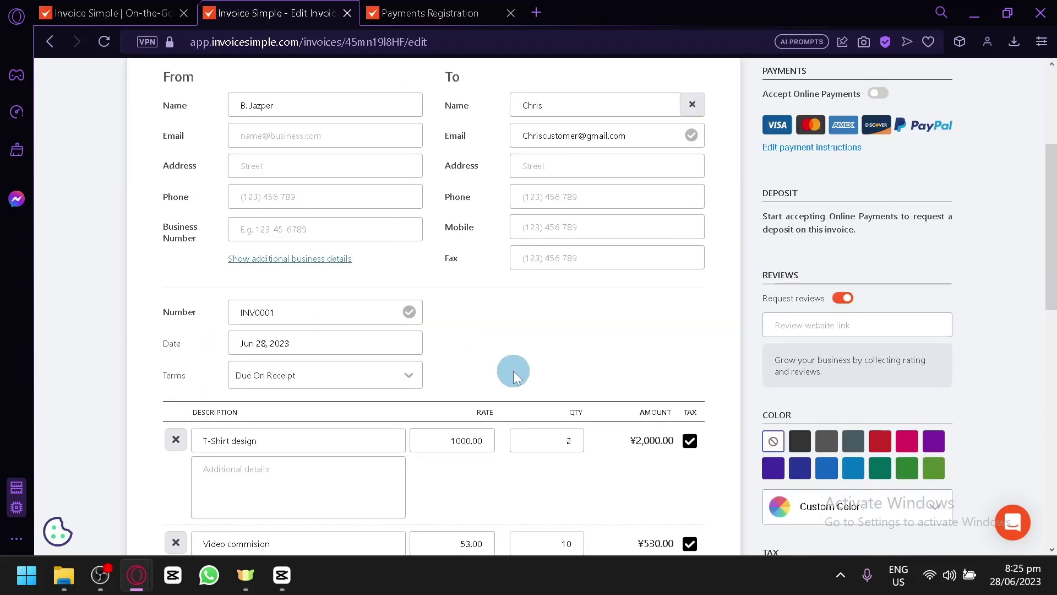
pyautogui.scroll(-2, 509, 371)
pyautogui.scroll(8, 385, 276)
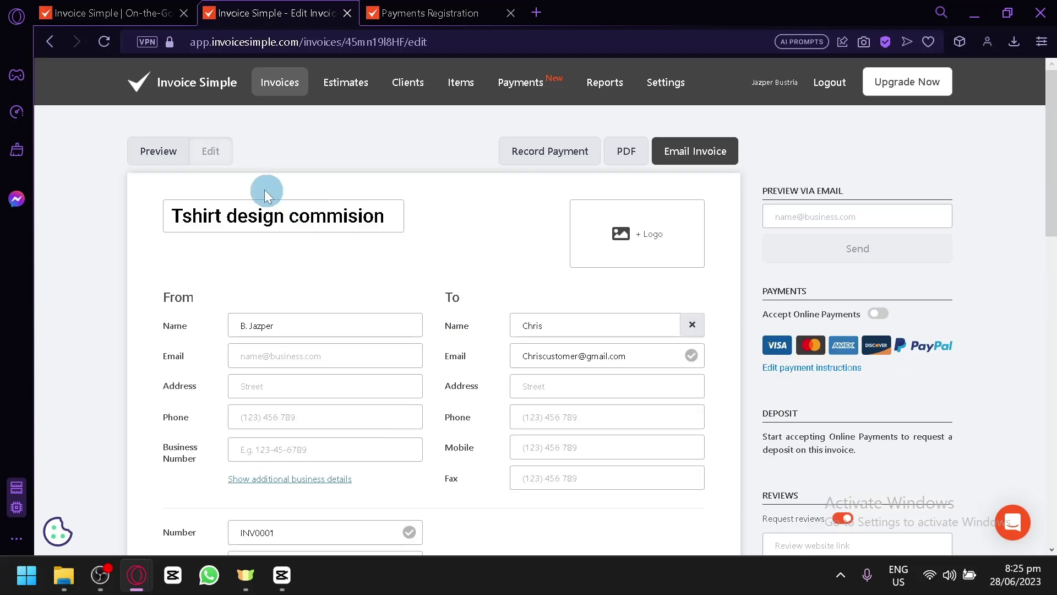
pyautogui.click(158, 151)
pyautogui.scroll(-2, 385, 286)
pyautogui.scroll(3, 394, 283)
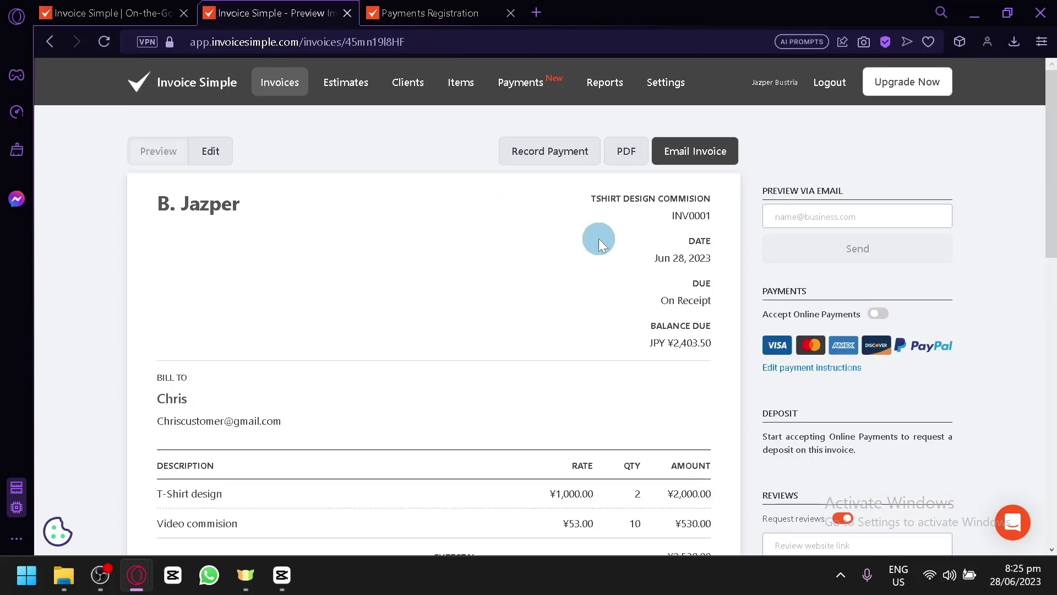
# - Record and save a ¥2,403.50 PayPal payment on INV0001
pyautogui.click(561, 155)
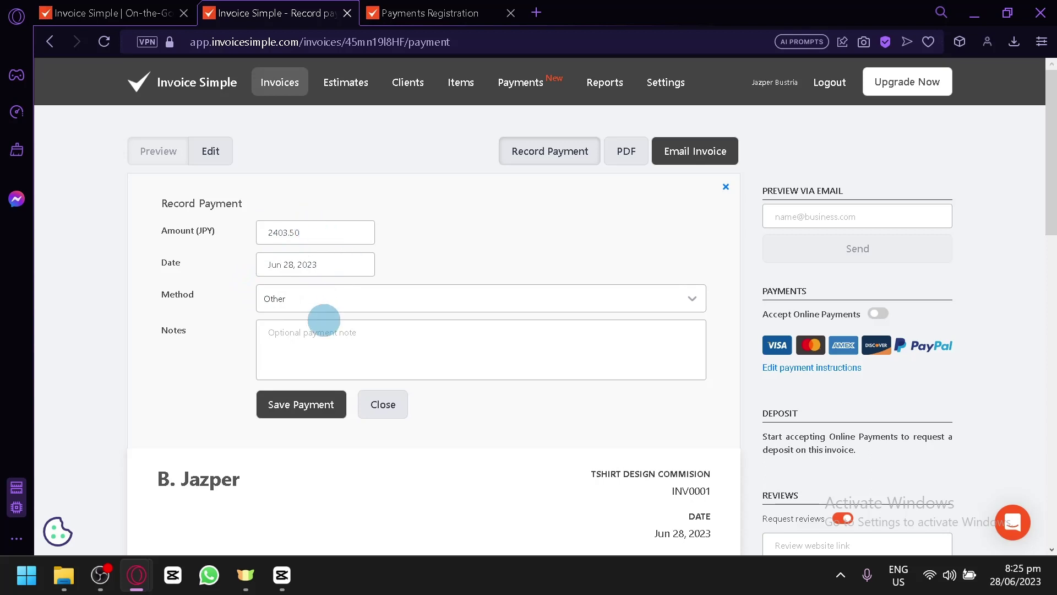
pyautogui.click(302, 305)
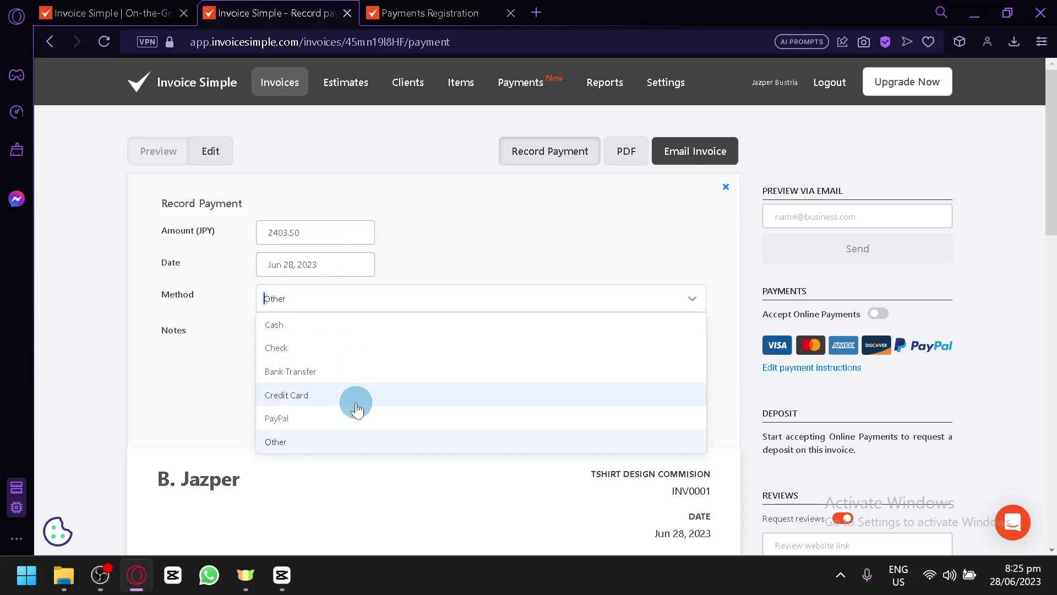
pyautogui.click(319, 418)
pyautogui.scroll(-4, 331, 309)
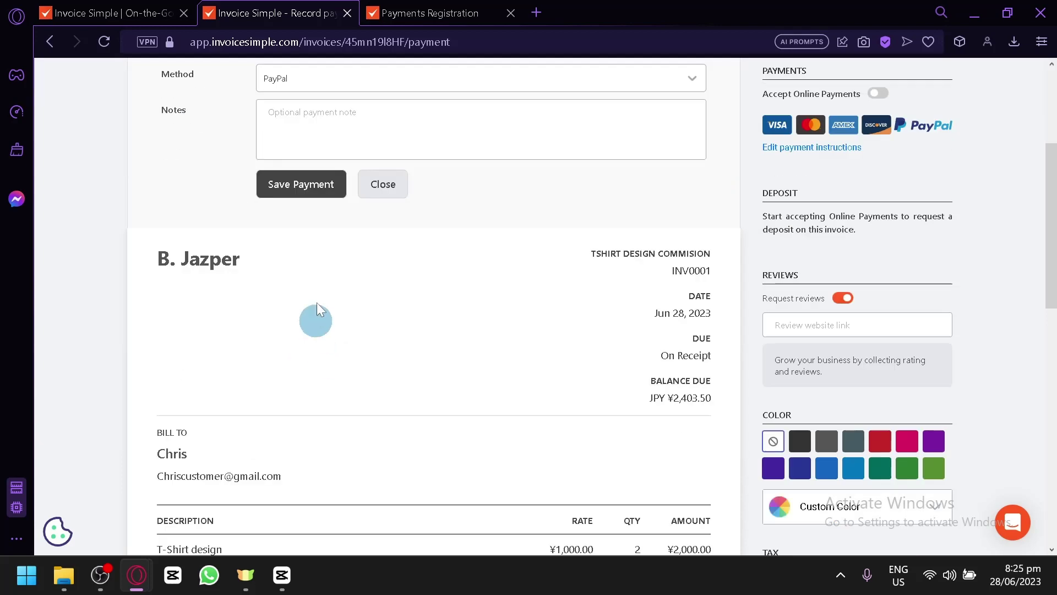
pyautogui.scroll(-2, 321, 232)
pyautogui.scroll(2, 324, 223)
pyautogui.click(316, 186)
# - Verify the invoice shows Paid ¥2,403.50 and a JPY ¥0.00 balance due
pyautogui.scroll(-2, 435, 261)
pyautogui.scroll(4, 332, 151)
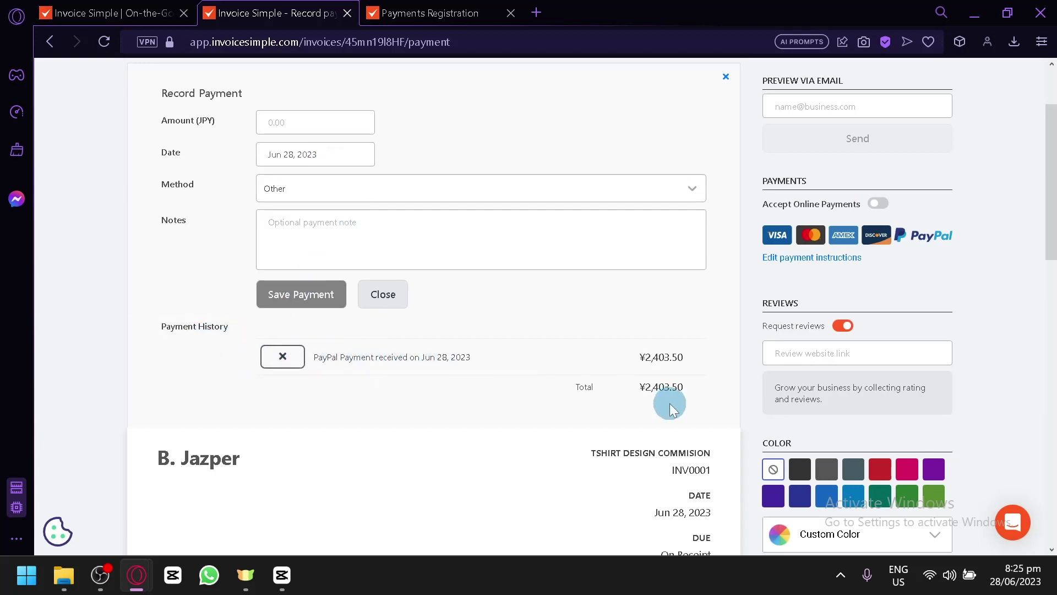
pyautogui.scroll(-6, 670, 403)
pyautogui.scroll(-4, 566, 373)
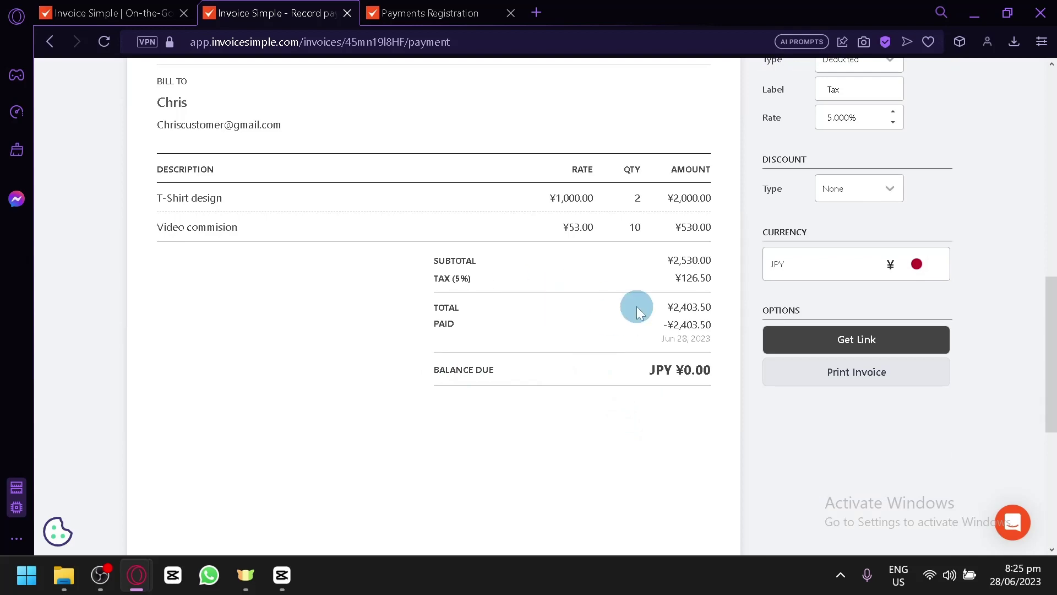
pyautogui.scroll(4, 637, 307)
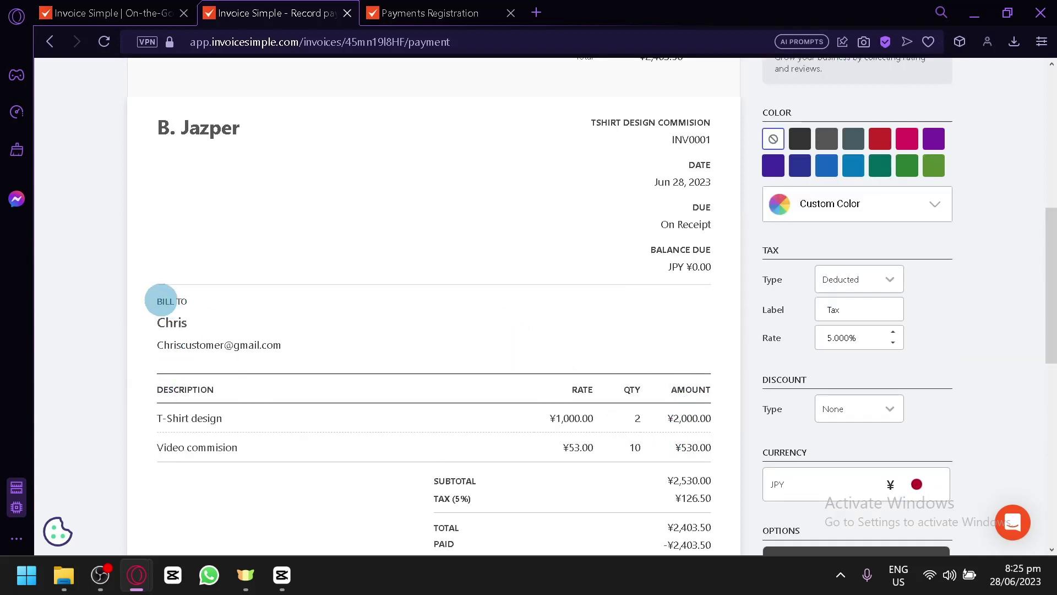
pyautogui.scroll(4, 422, 347)
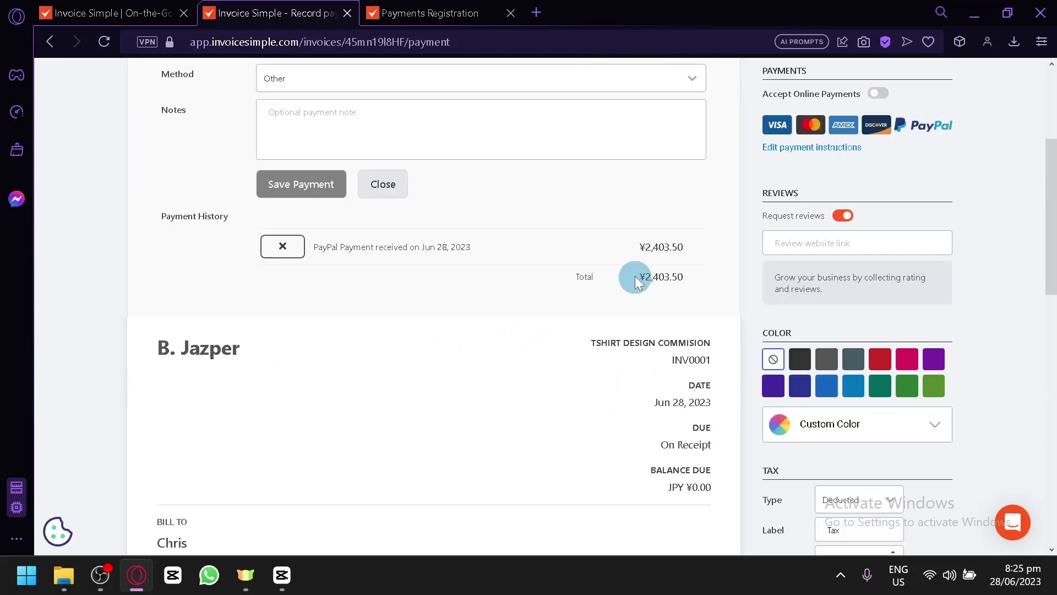
pyautogui.scroll(-8, 668, 253)
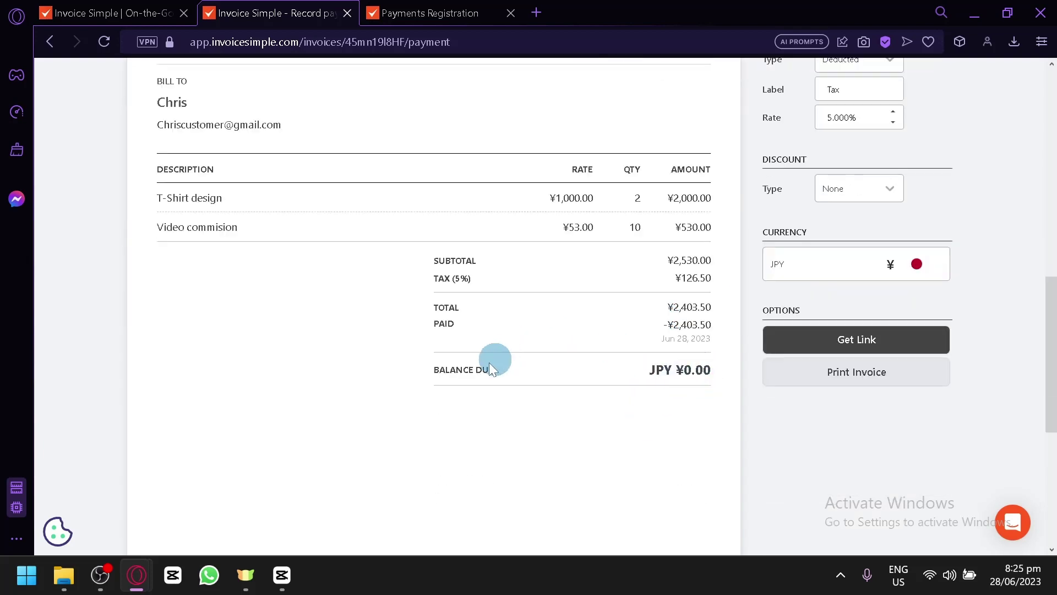
pyautogui.moveTo(666, 322); pyautogui.dragTo(719, 347)
pyautogui.click(673, 334)
pyautogui.click(713, 362)
pyautogui.scroll(4, 671, 418)
pyautogui.scroll(8, 655, 408)
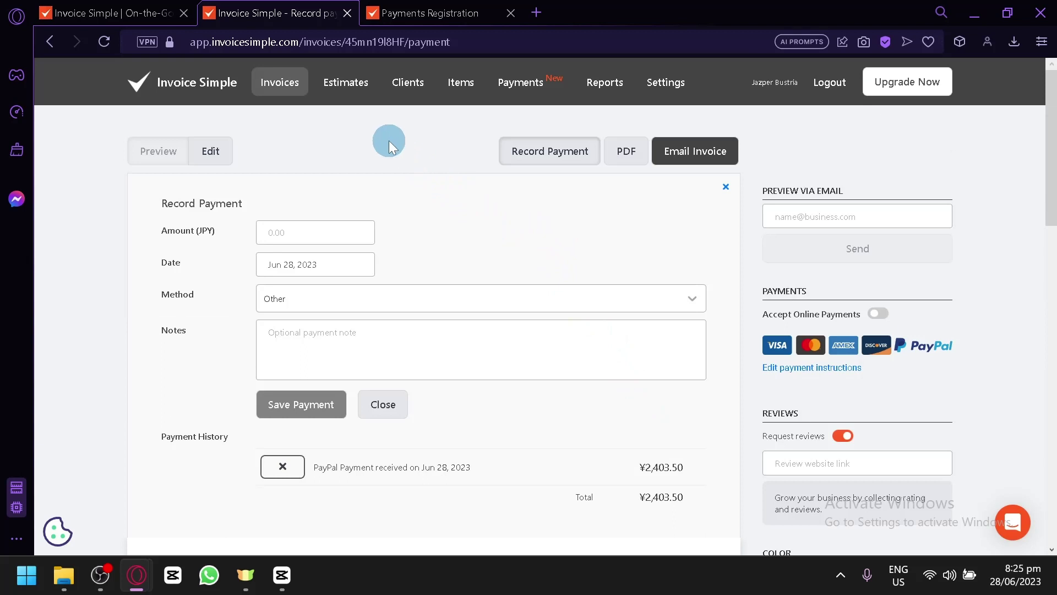
# - Confirm INV0001 shows as Paid with ¥0.00 due, then return to the Invoice Simple home page
pyautogui.click(225, 101)
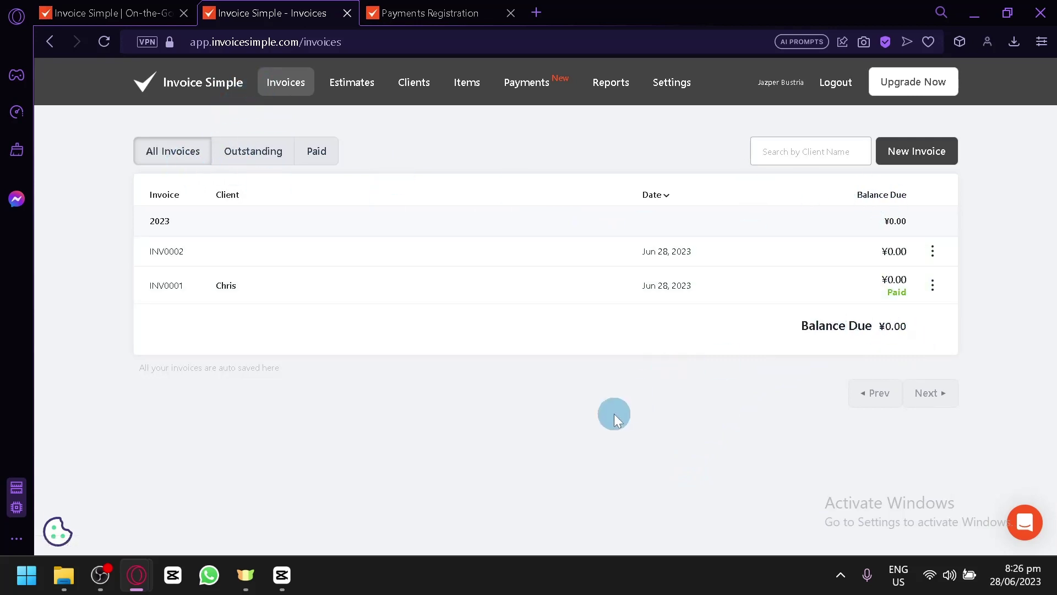
pyautogui.click(165, 12)
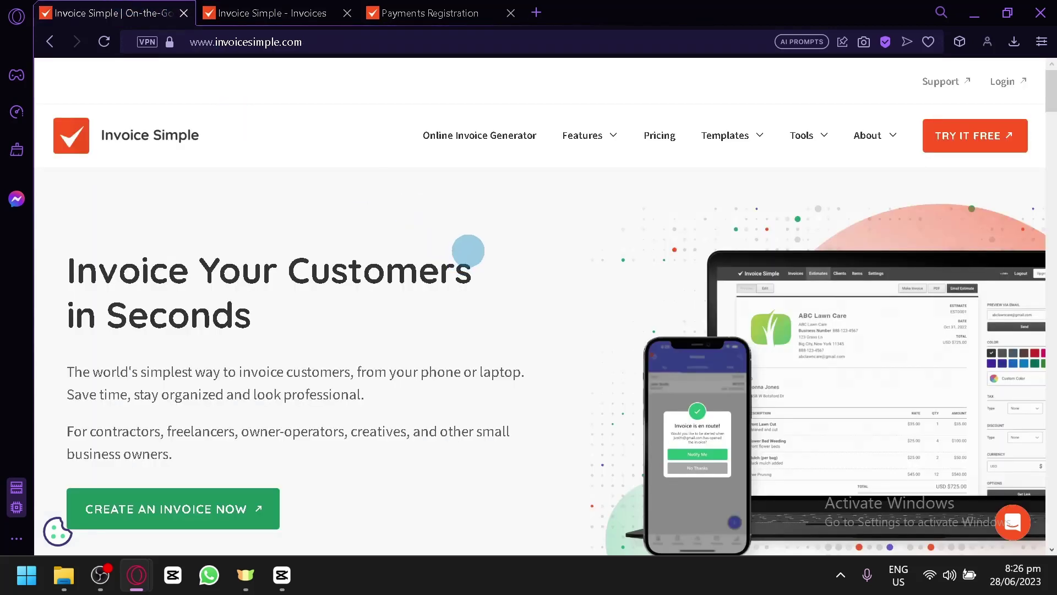